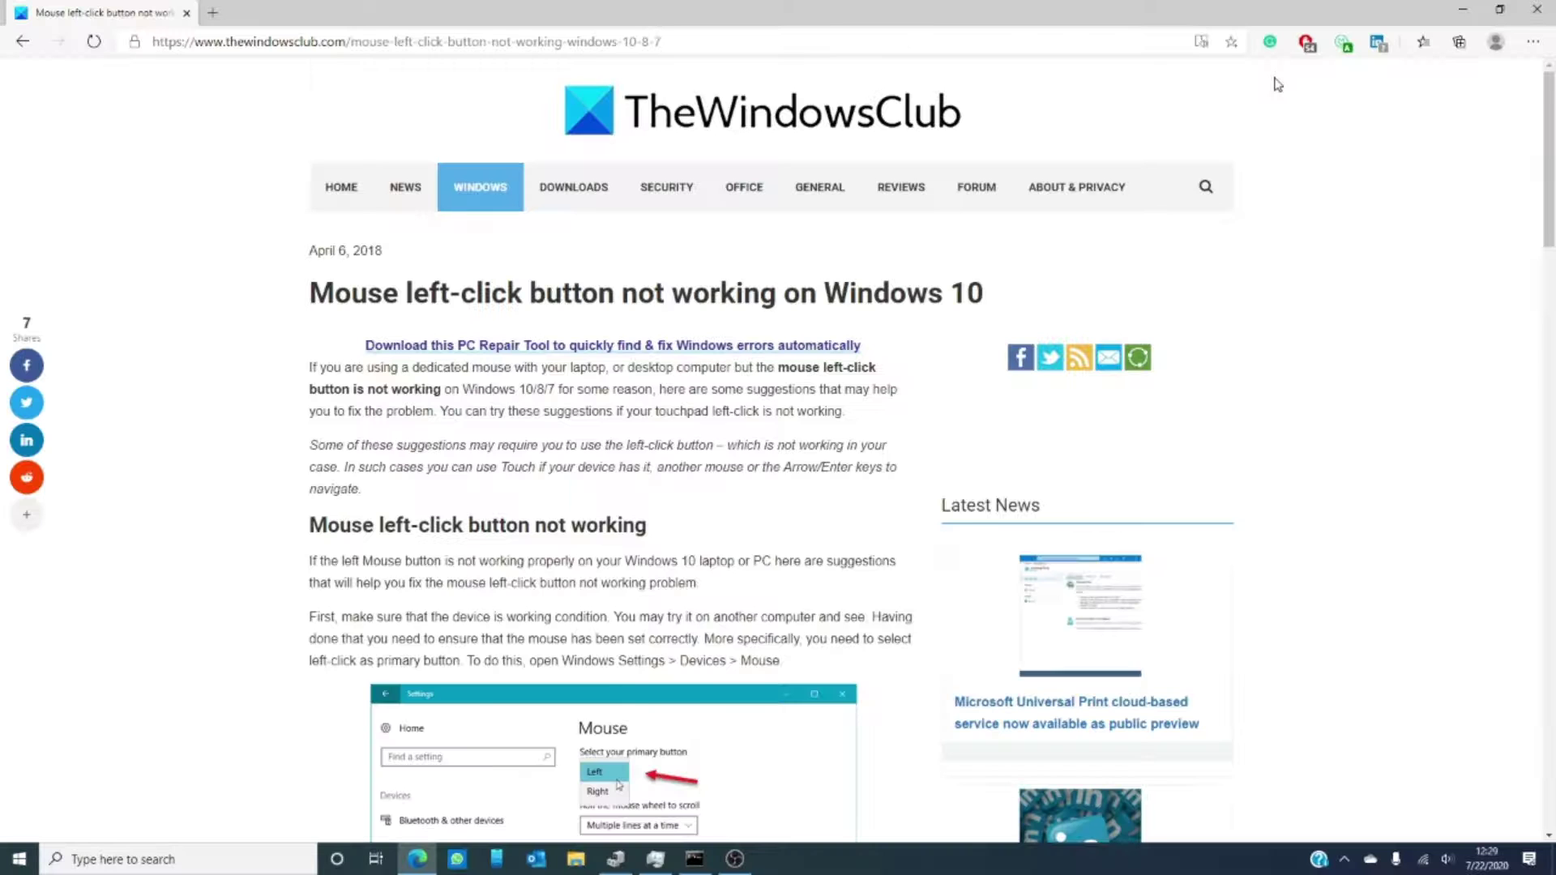
Step: Scroll the article to the Settings > Devices > Mouse step setting Left as the primary button
scroll(1277, 81, "down", 2)
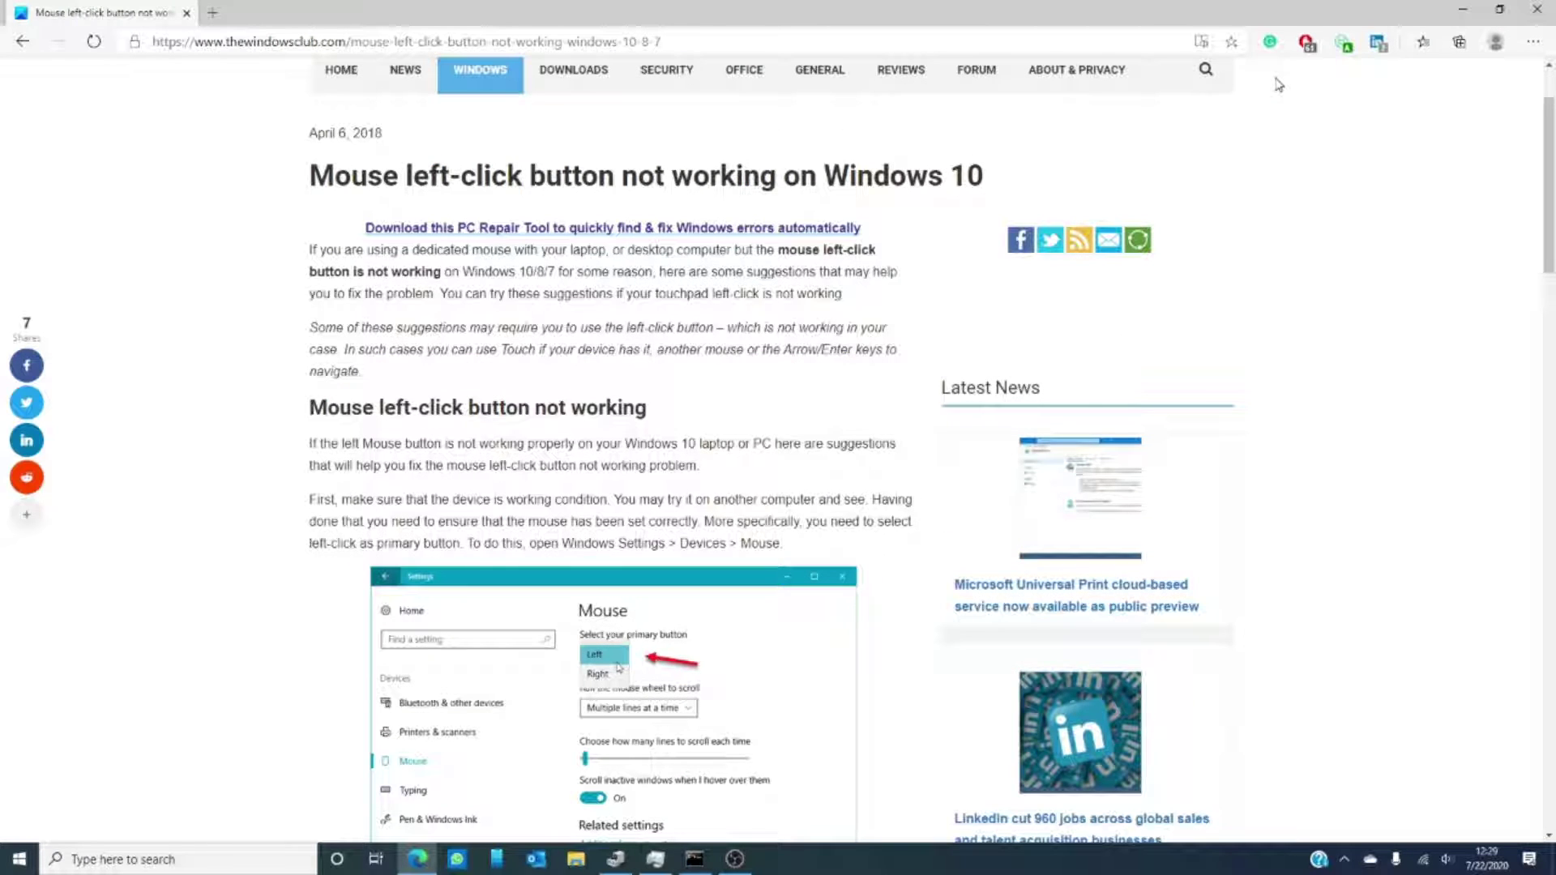
scroll(1278, 83, "down", 2)
scroll(1278, 84, "down", 2)
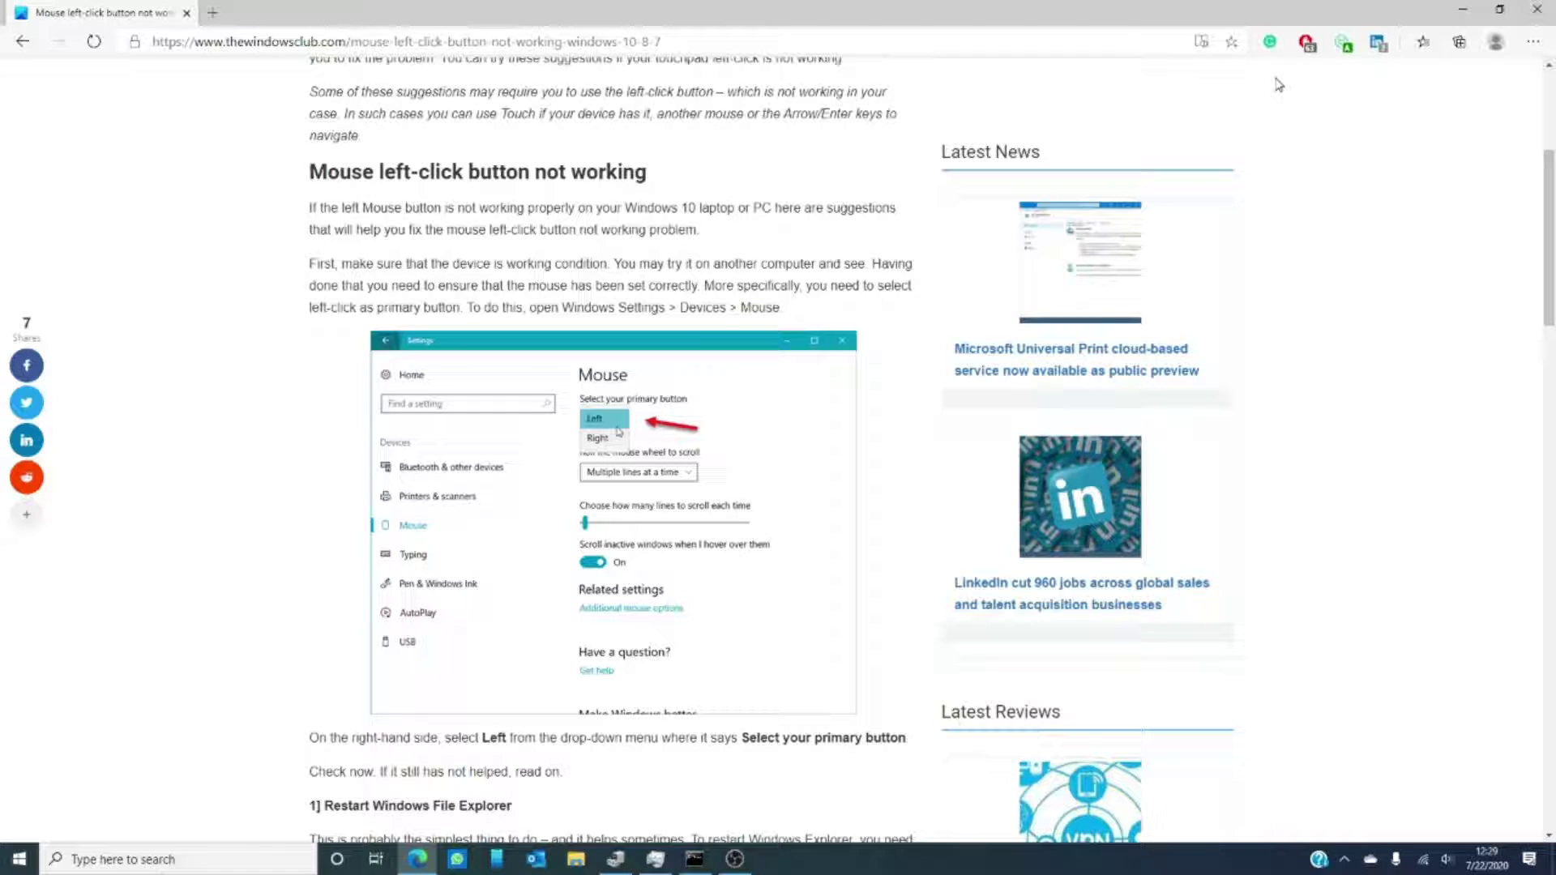
scroll(1278, 85, "down", 4)
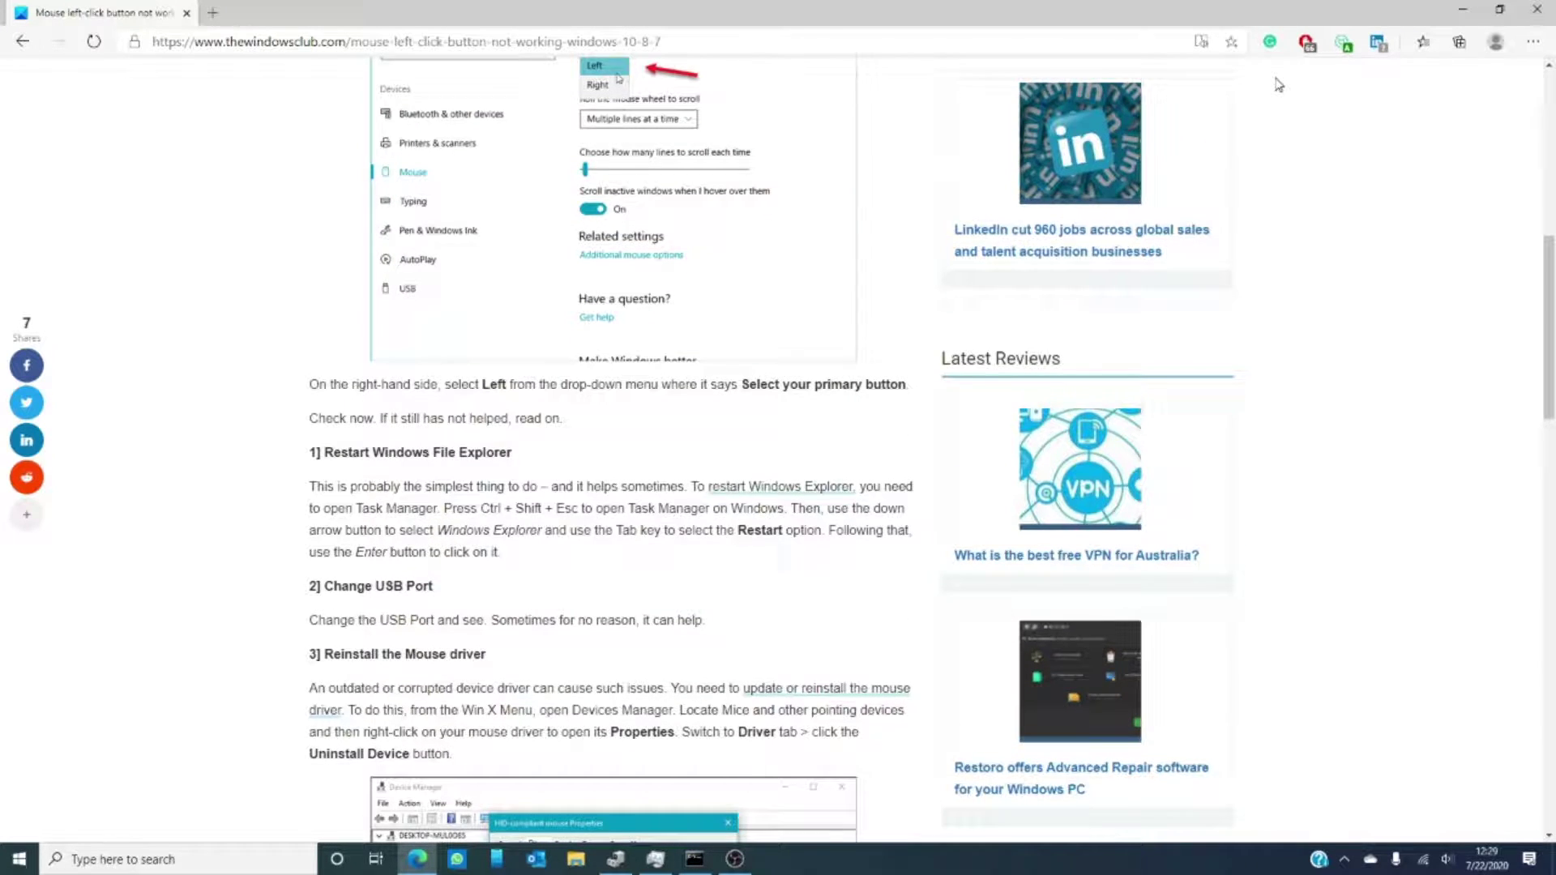
scroll(1278, 84, "up", 5)
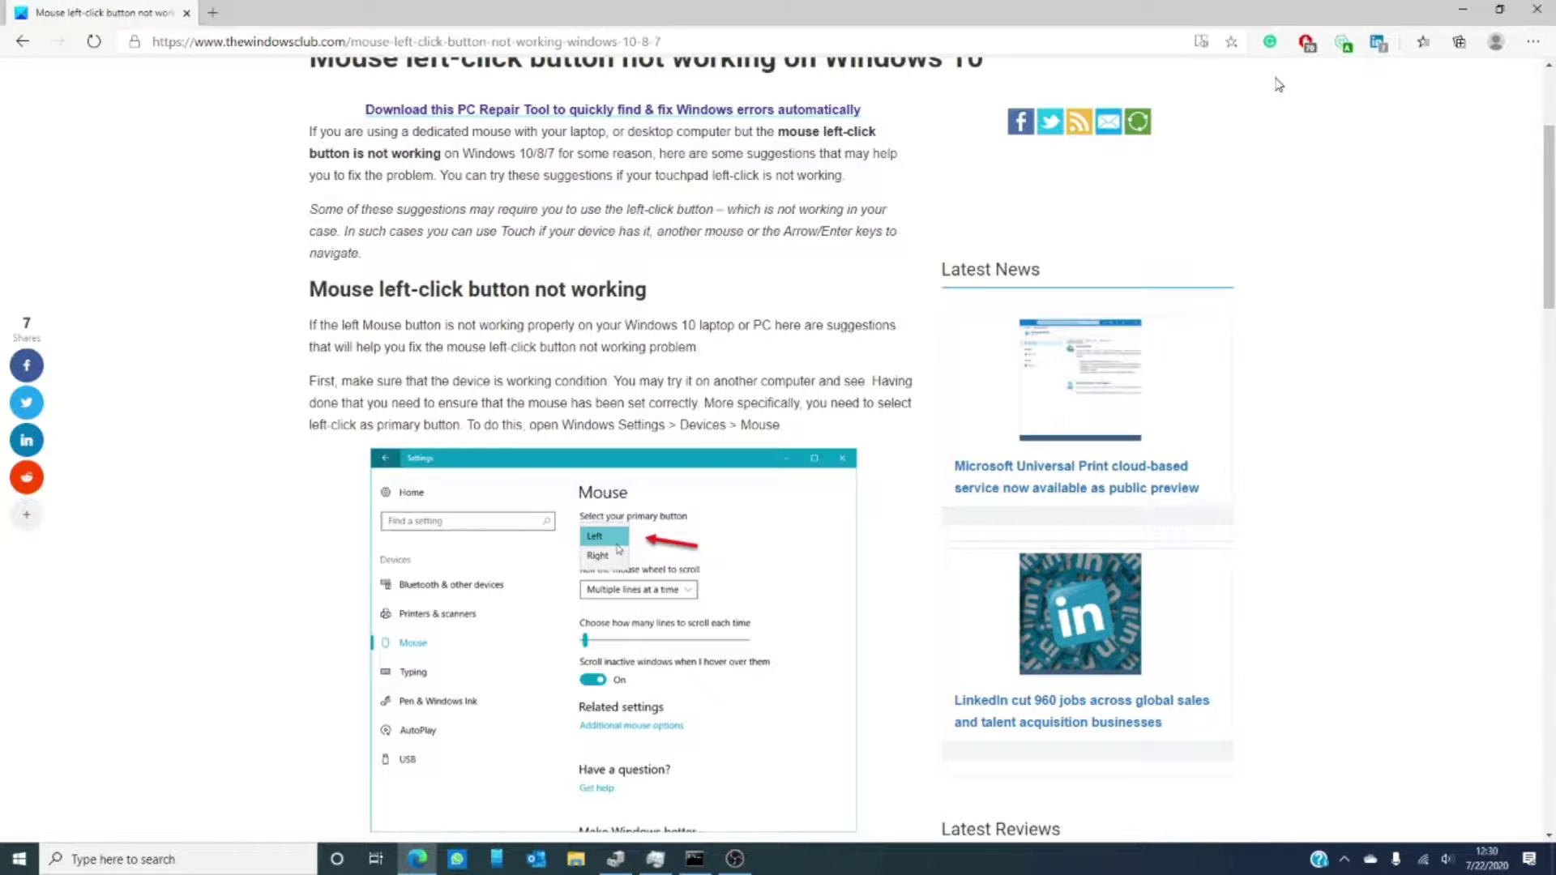
scroll(1278, 84, "down", 3)
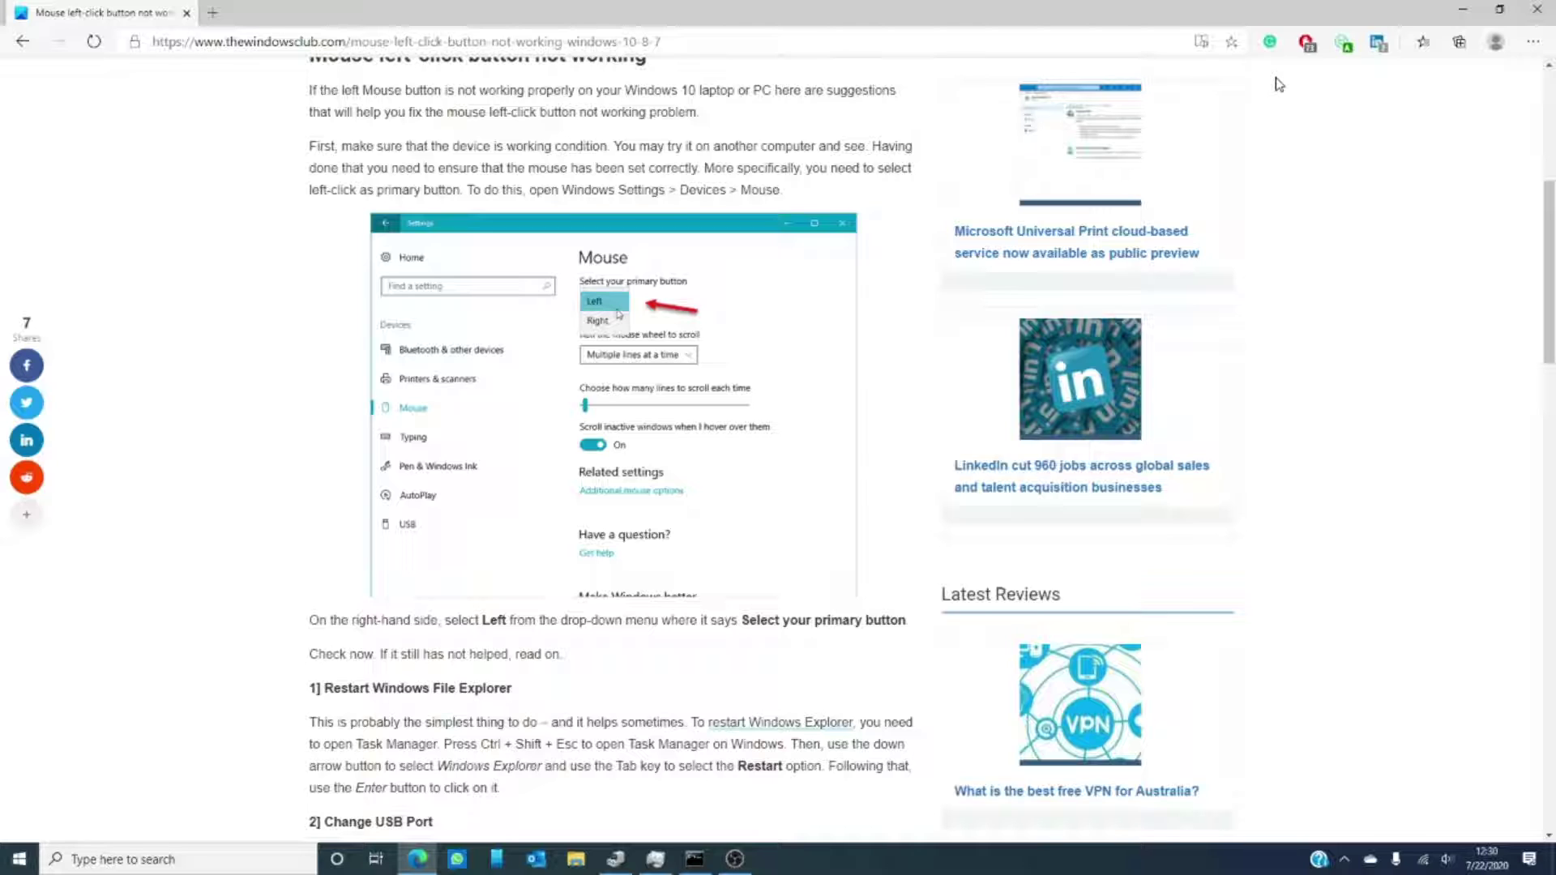
Step: Scroll back to the article top, then down to '3] Reinstall the Mouse driver'
scroll(1201, 111, "up", 2)
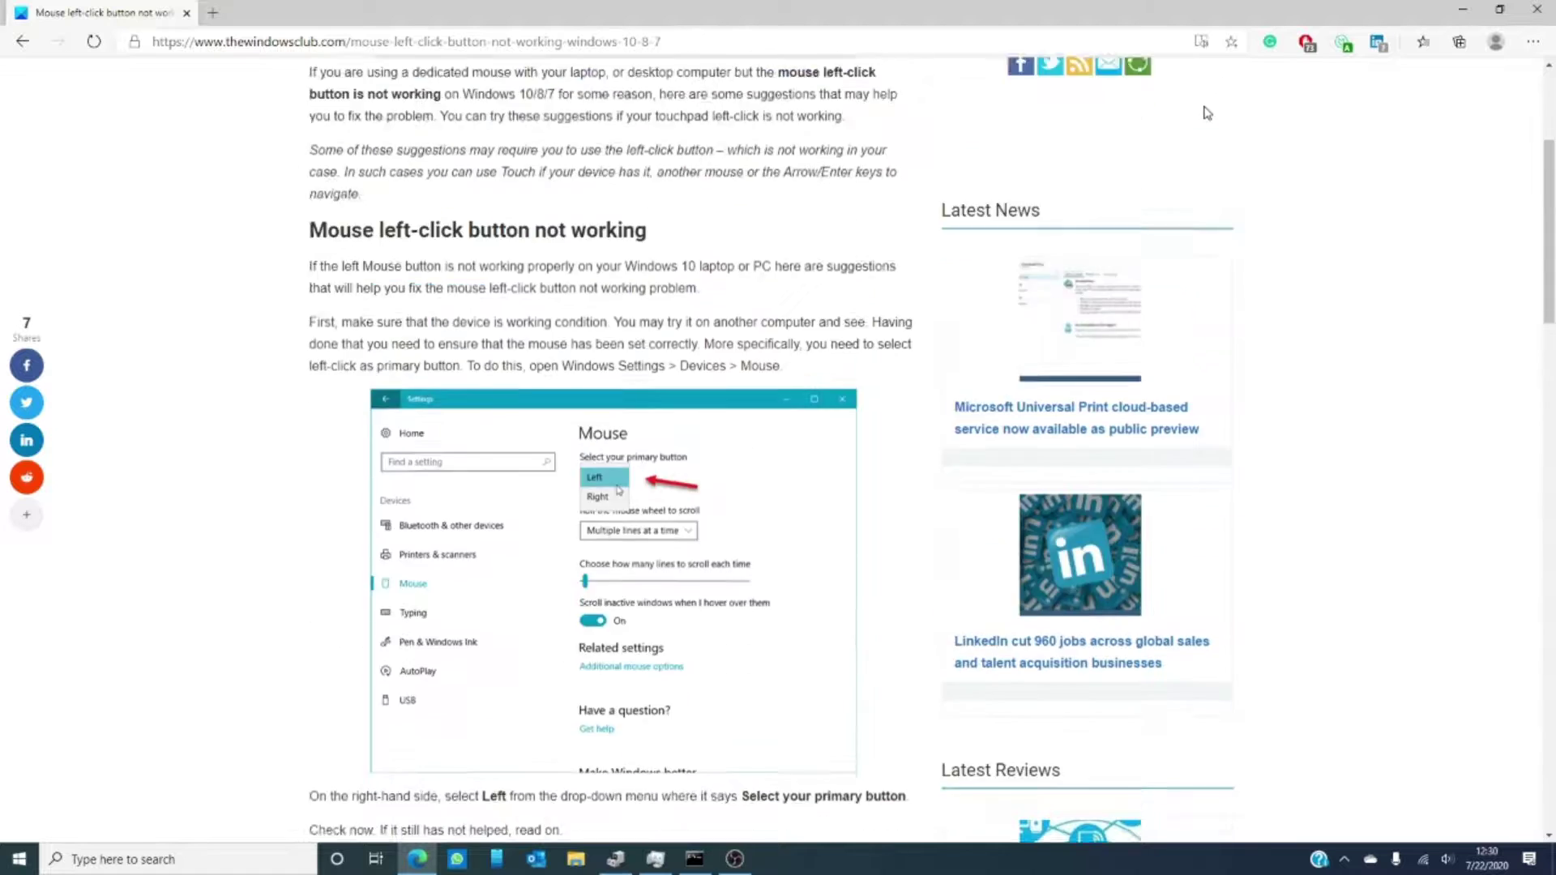
scroll(1205, 112, "up", 2)
scroll(1208, 113, "up", 2)
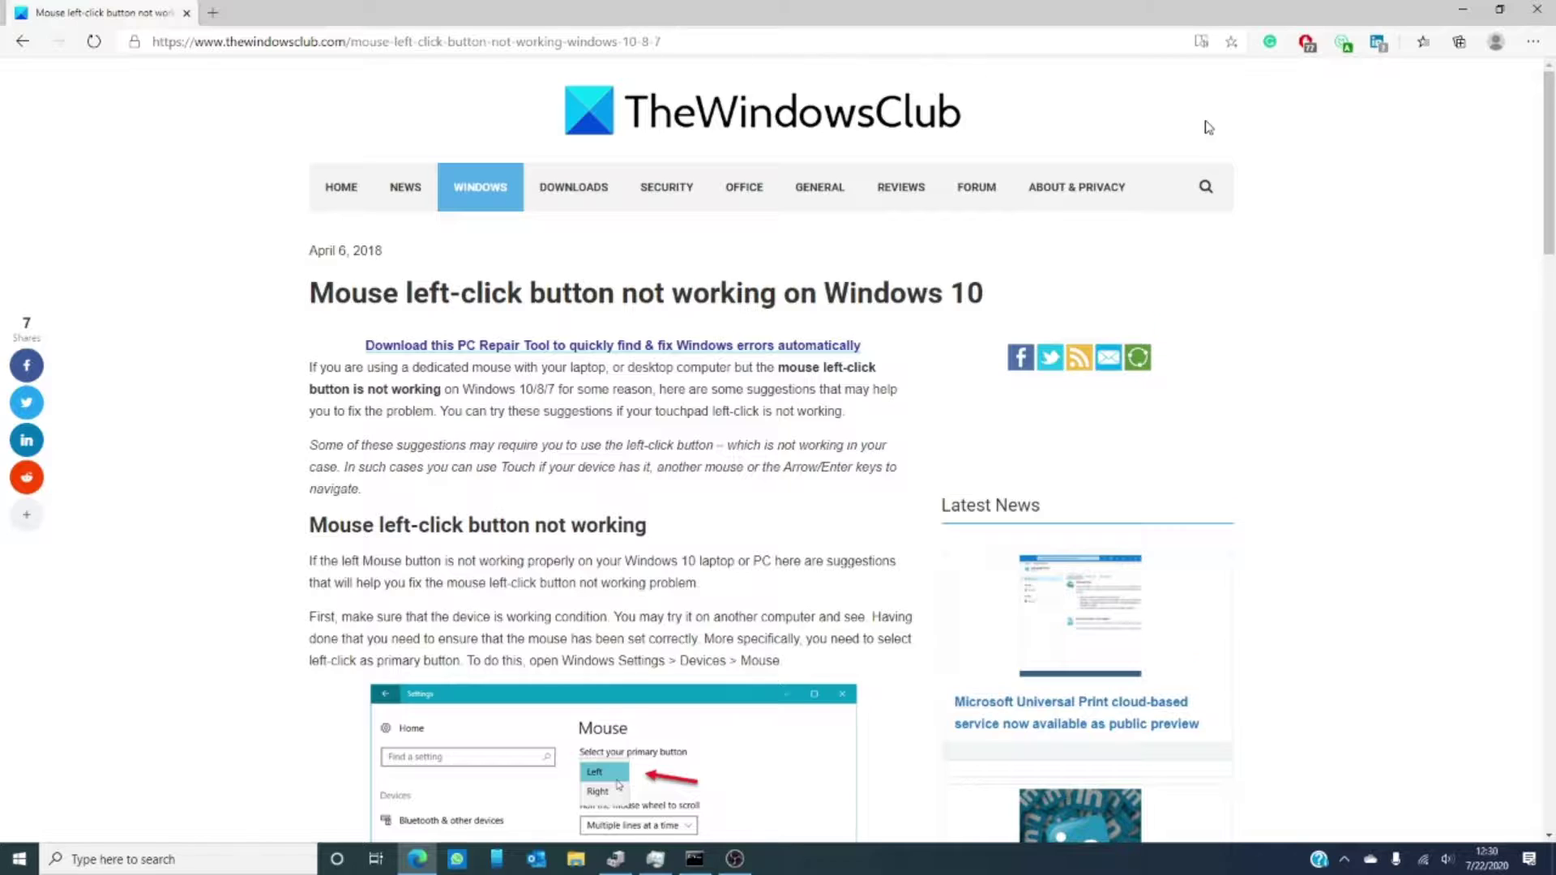
scroll(1207, 114, "down", 15)
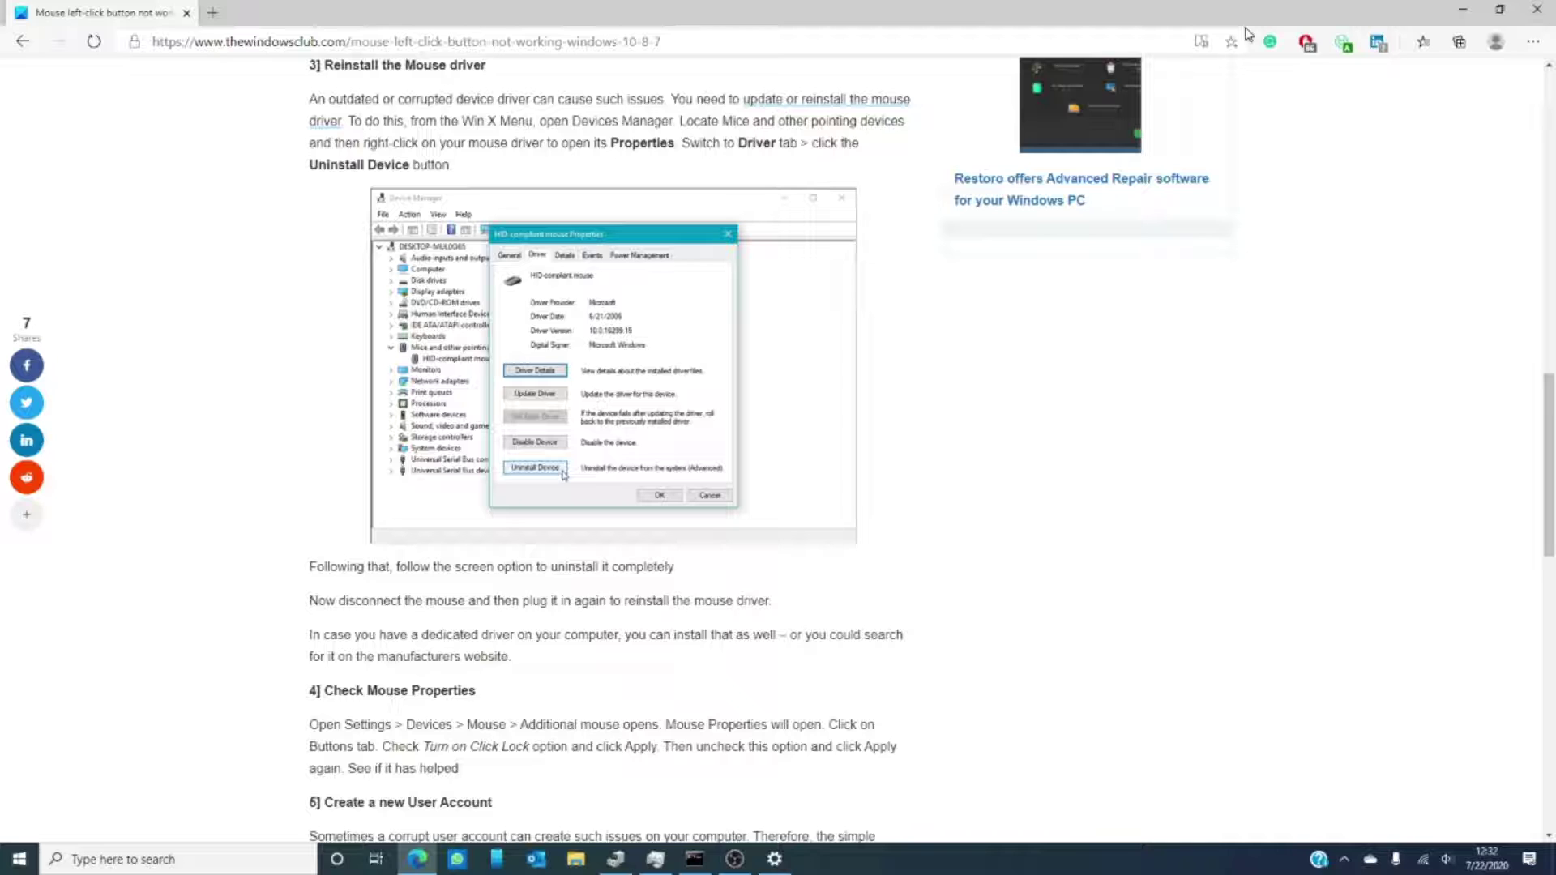
left_click(776, 860)
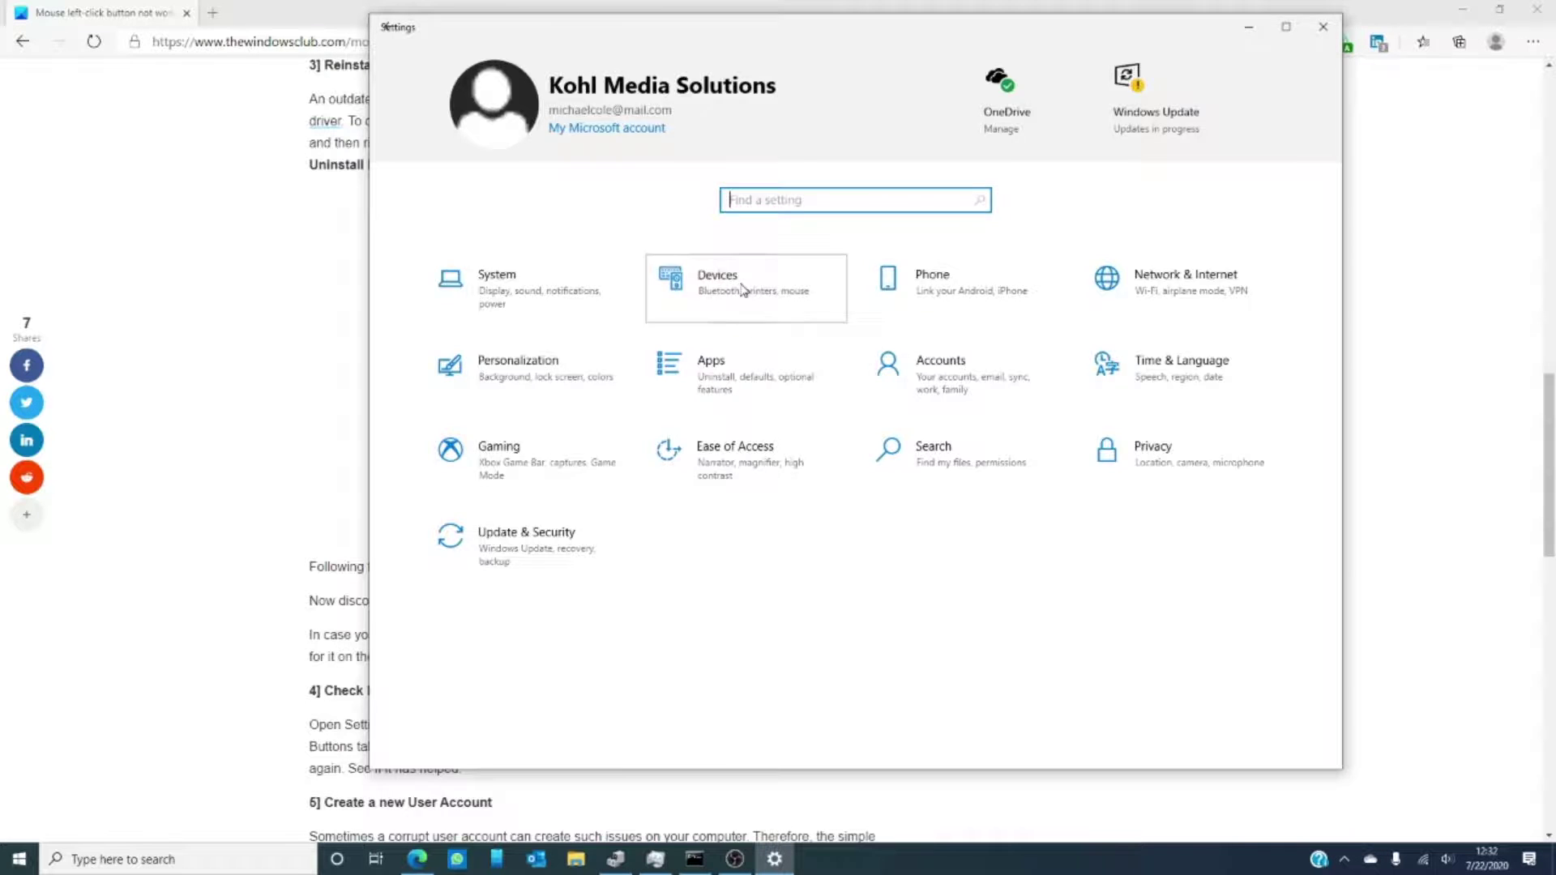
left_click(648, 289)
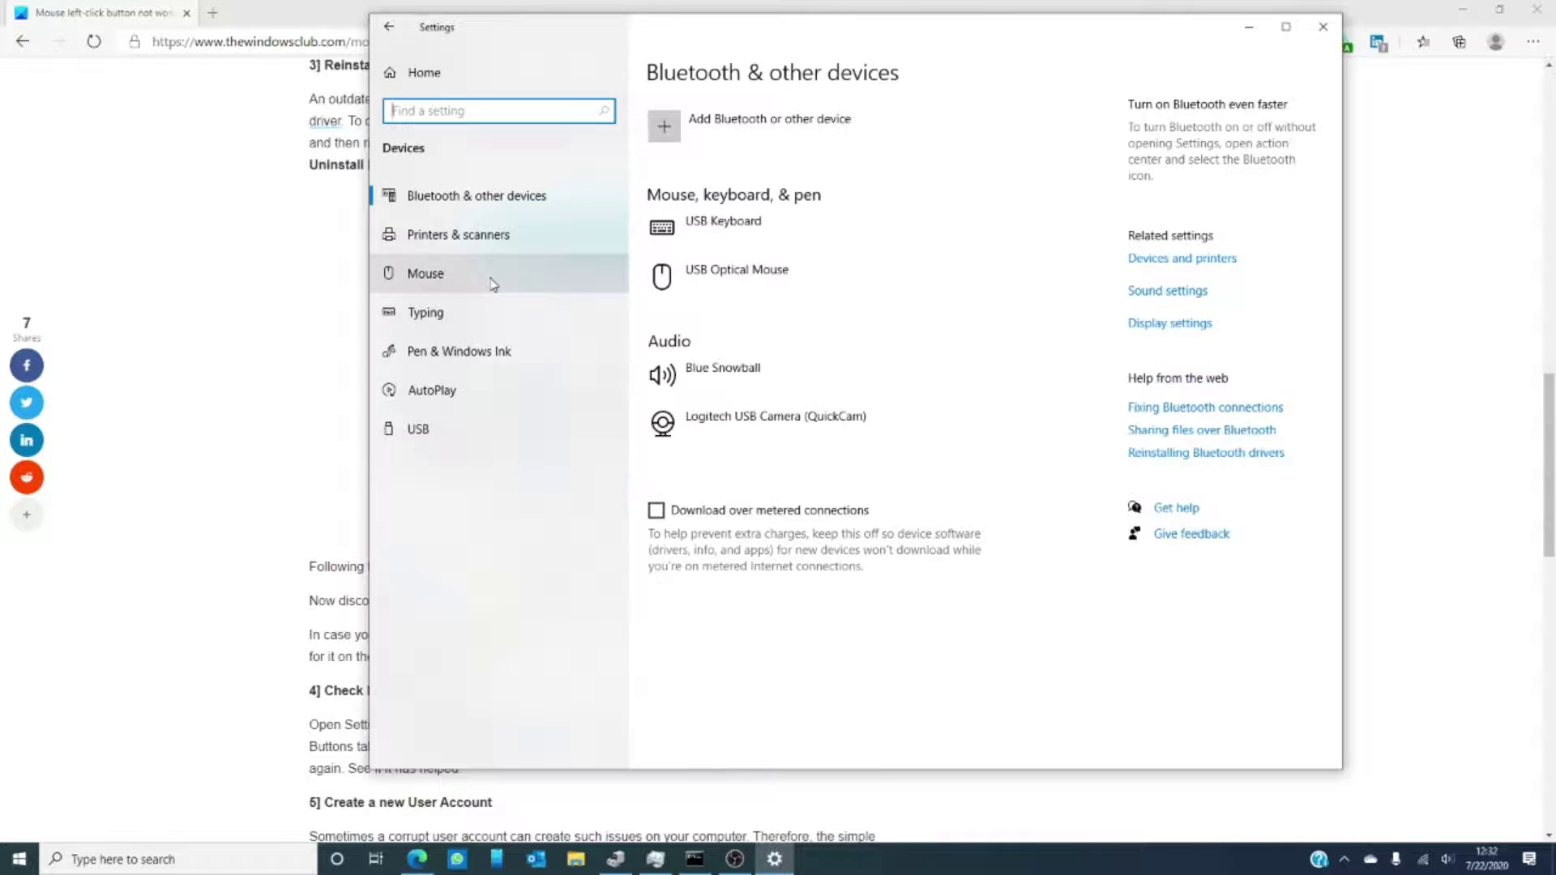
left_click(493, 286)
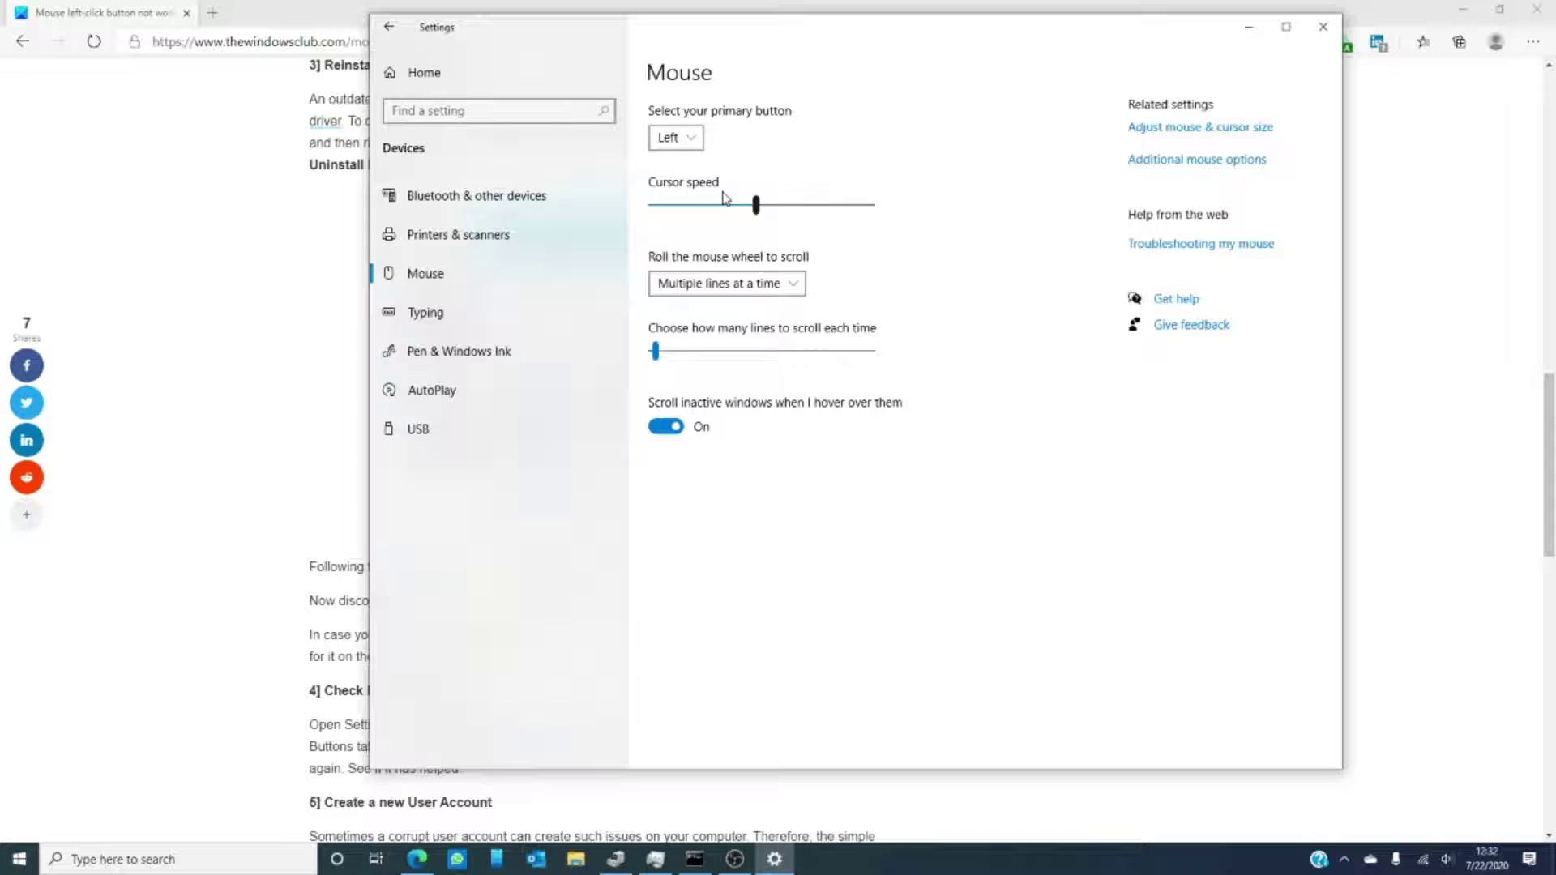
left_click(694, 143)
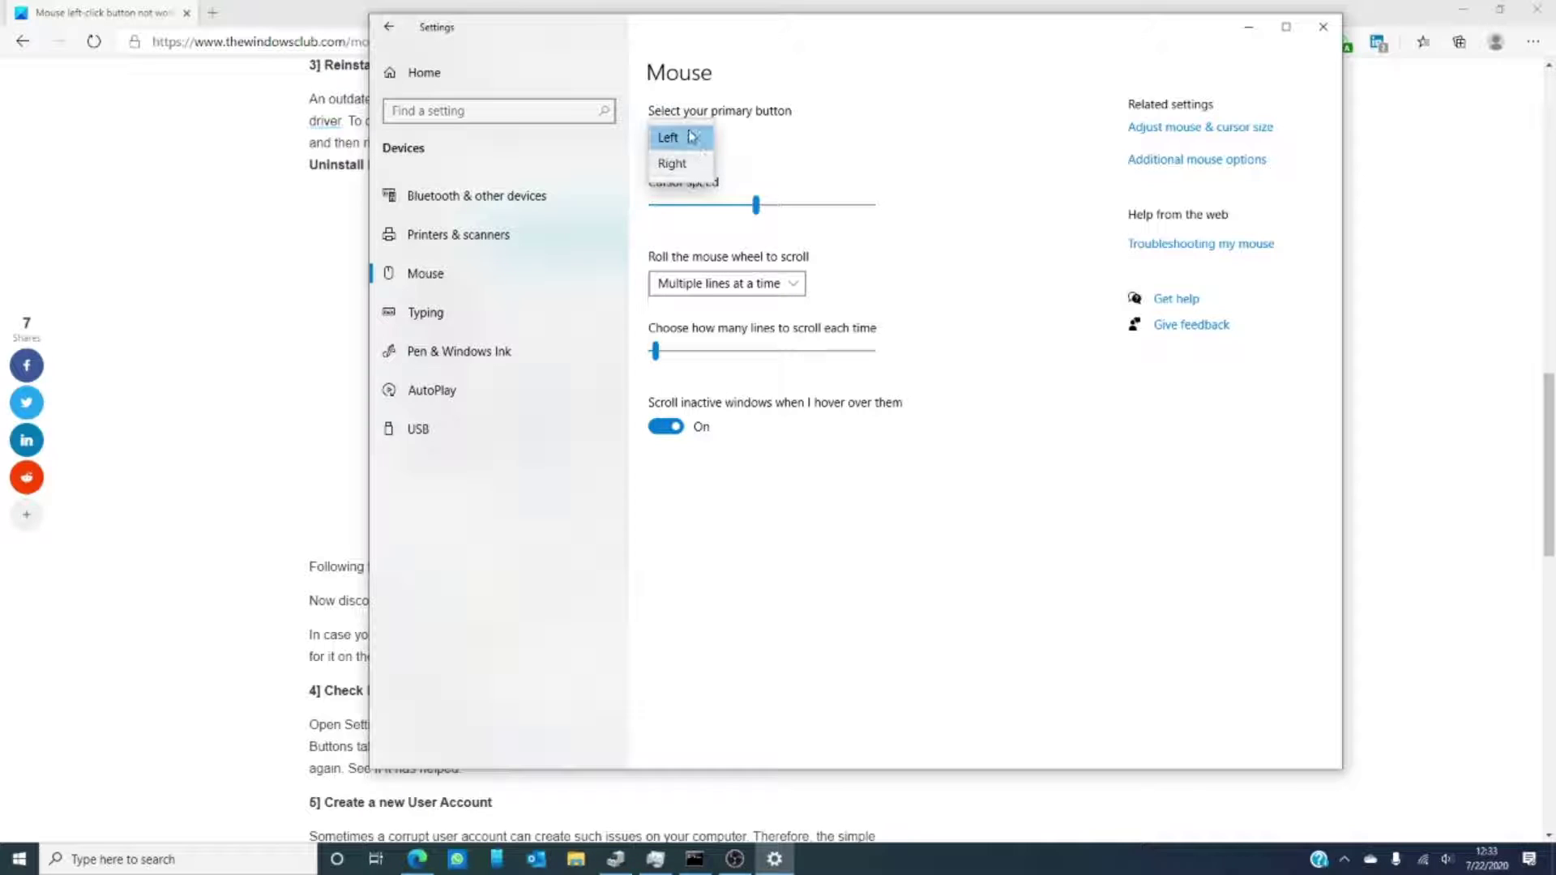
left_click(690, 138)
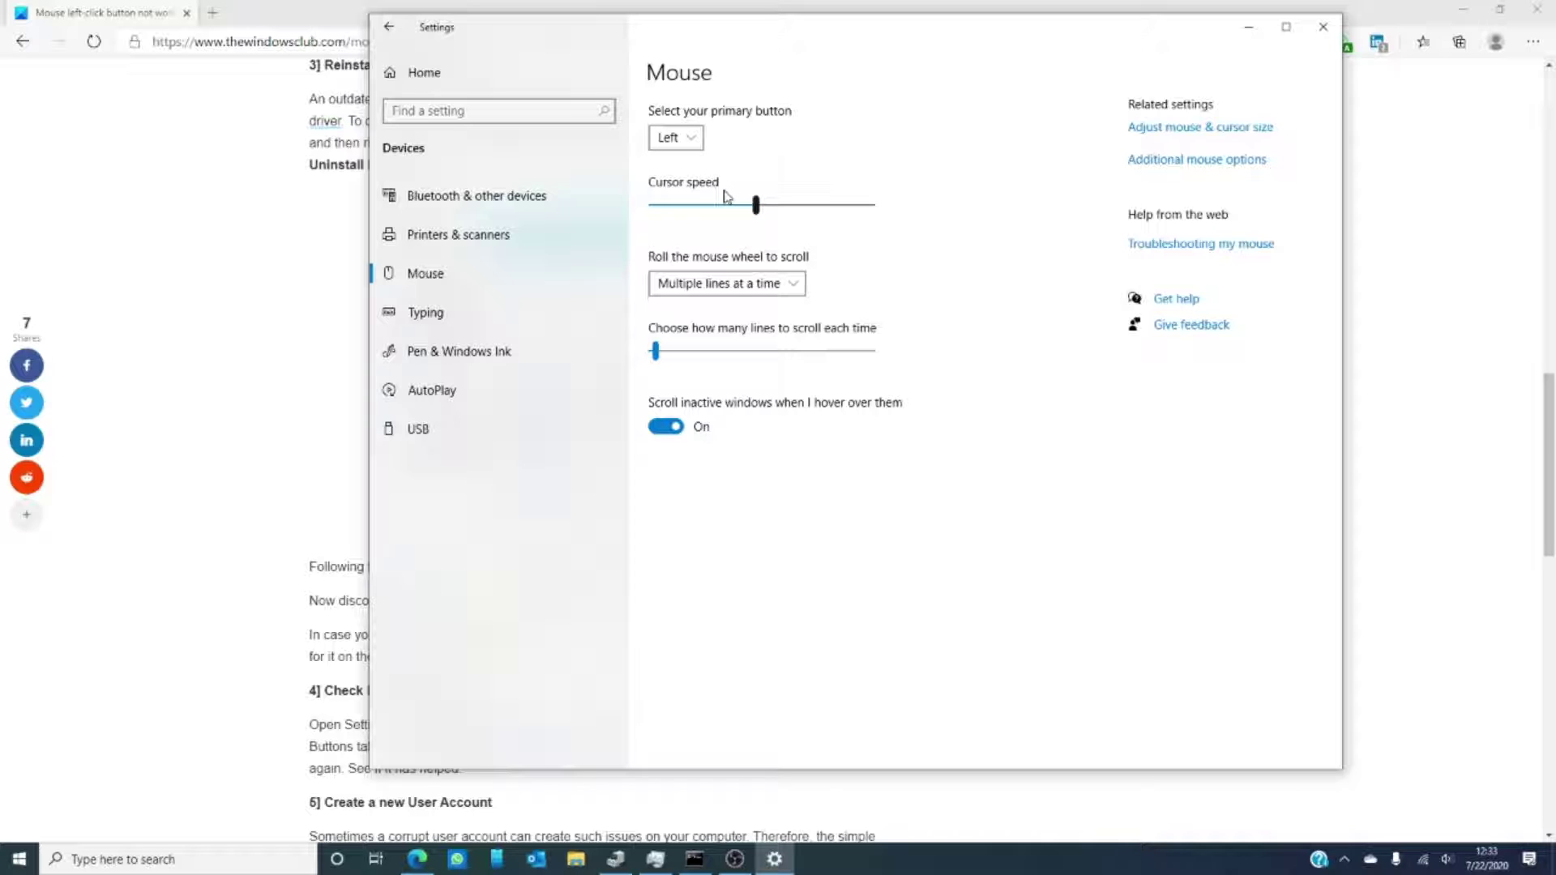
left_click(1322, 29)
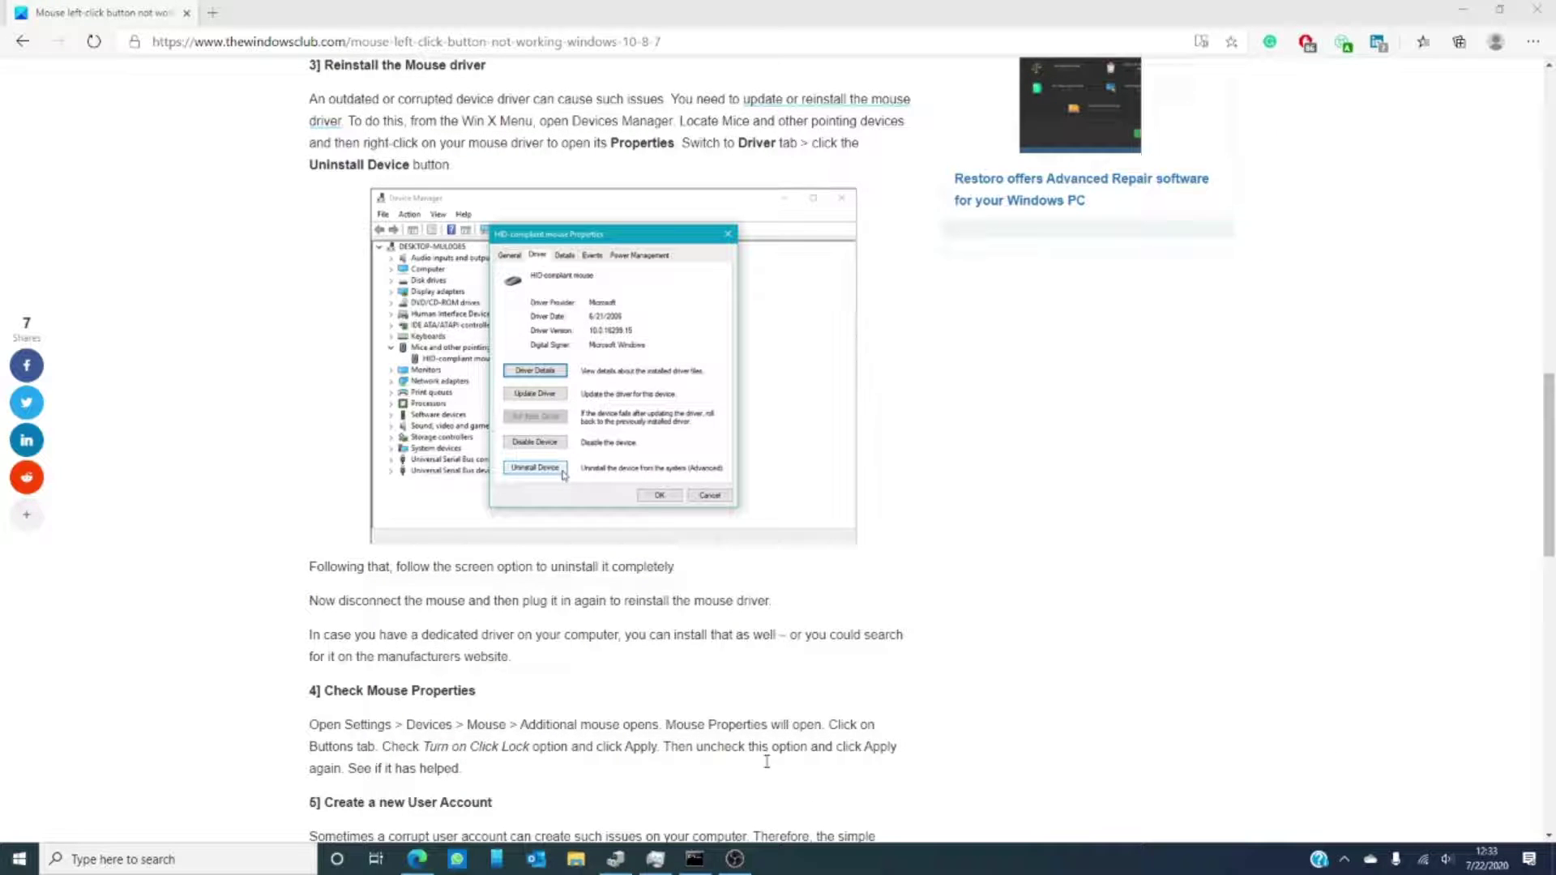
left_click(663, 863)
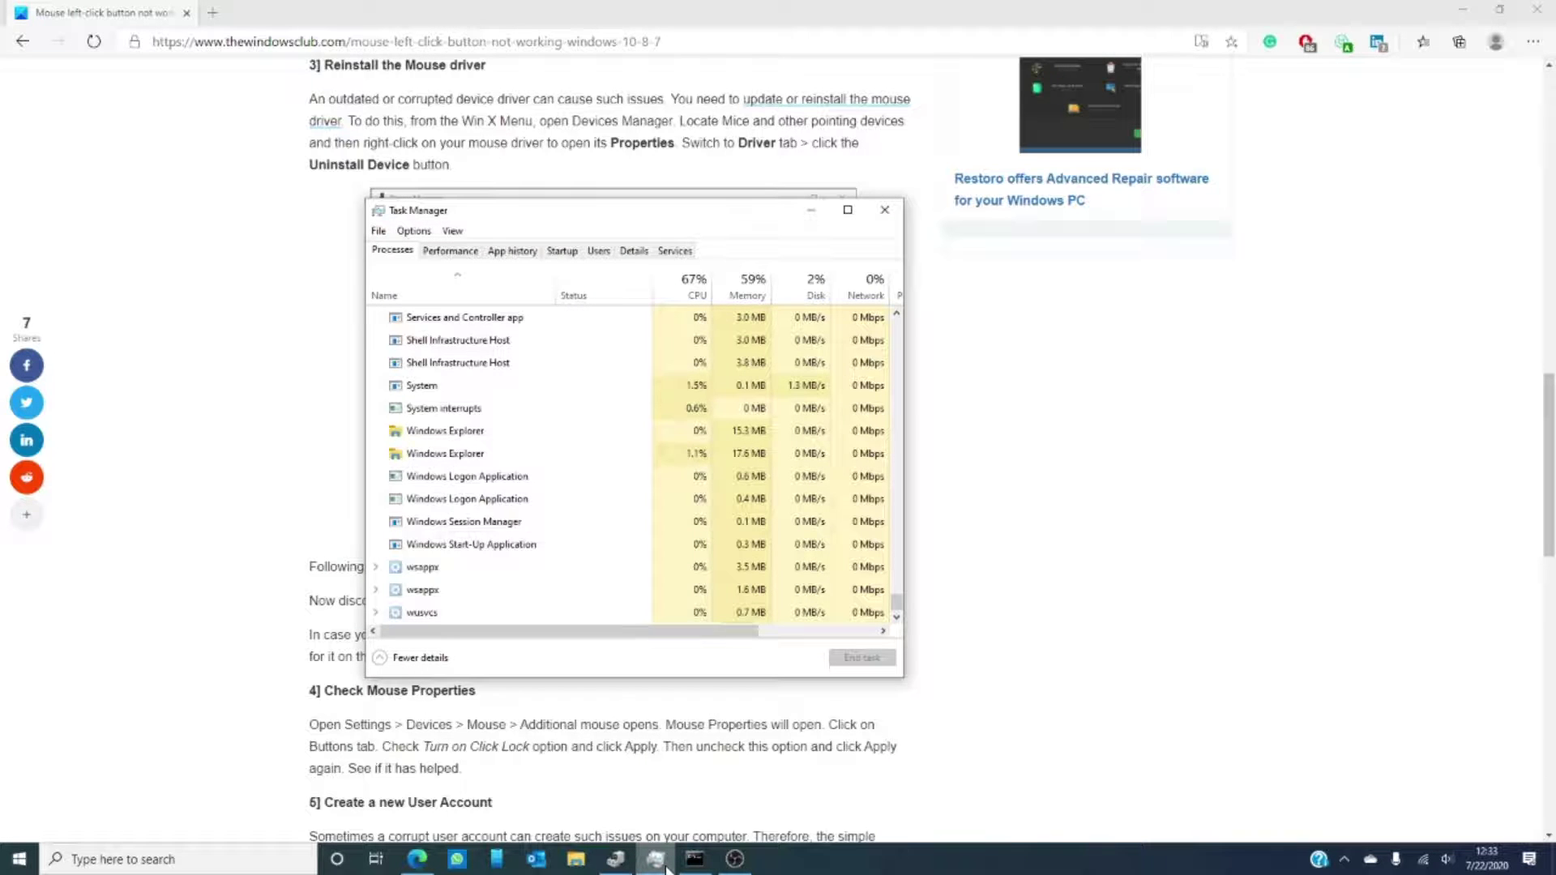
left_click(486, 436)
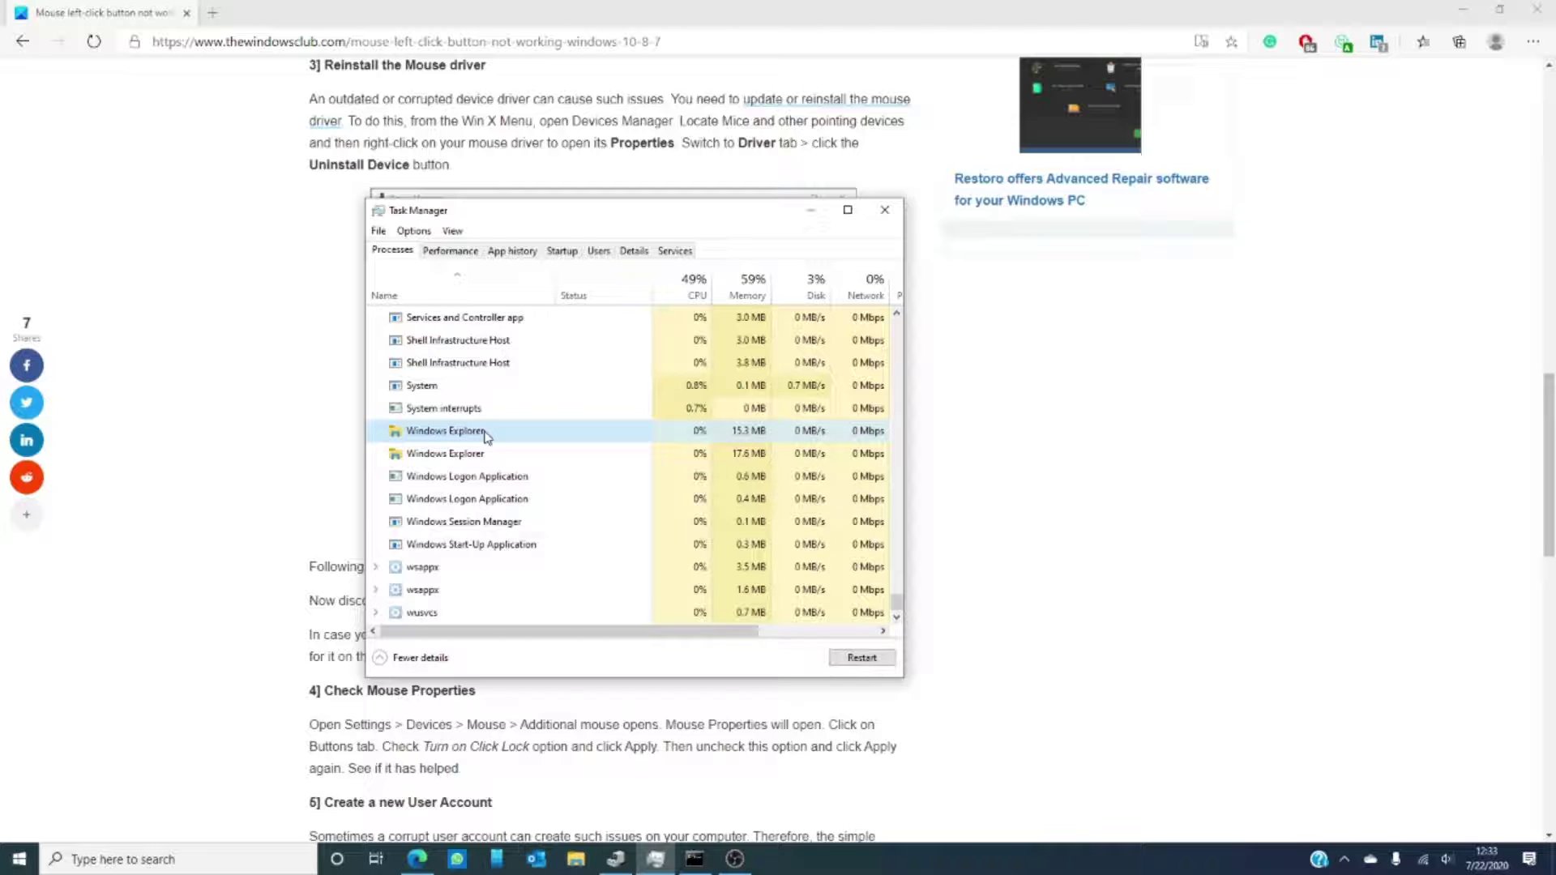
right_click(486, 436)
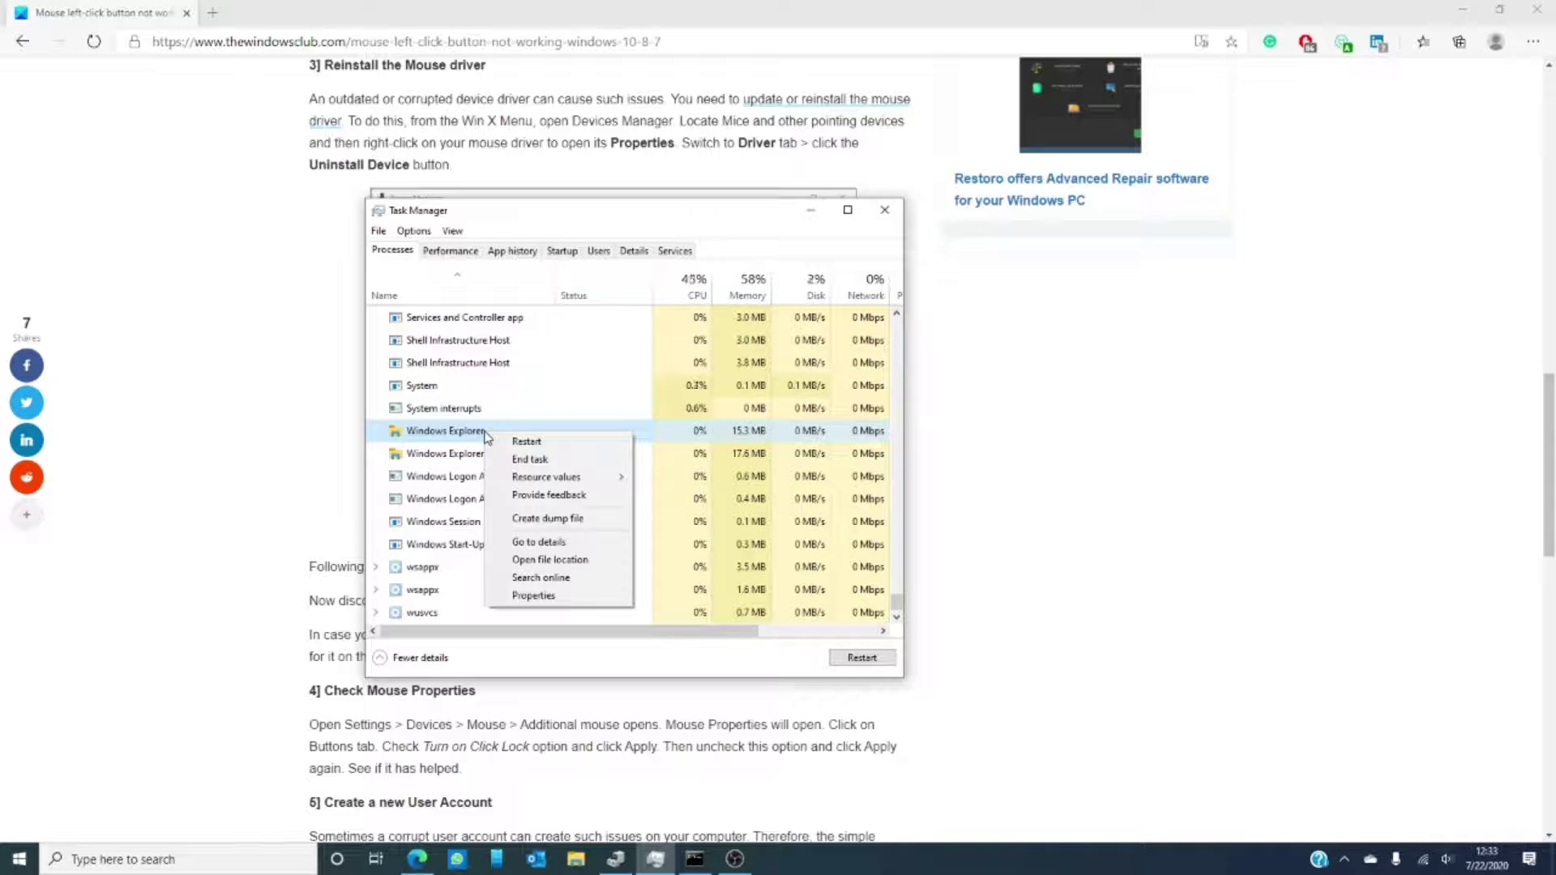
left_click(885, 212)
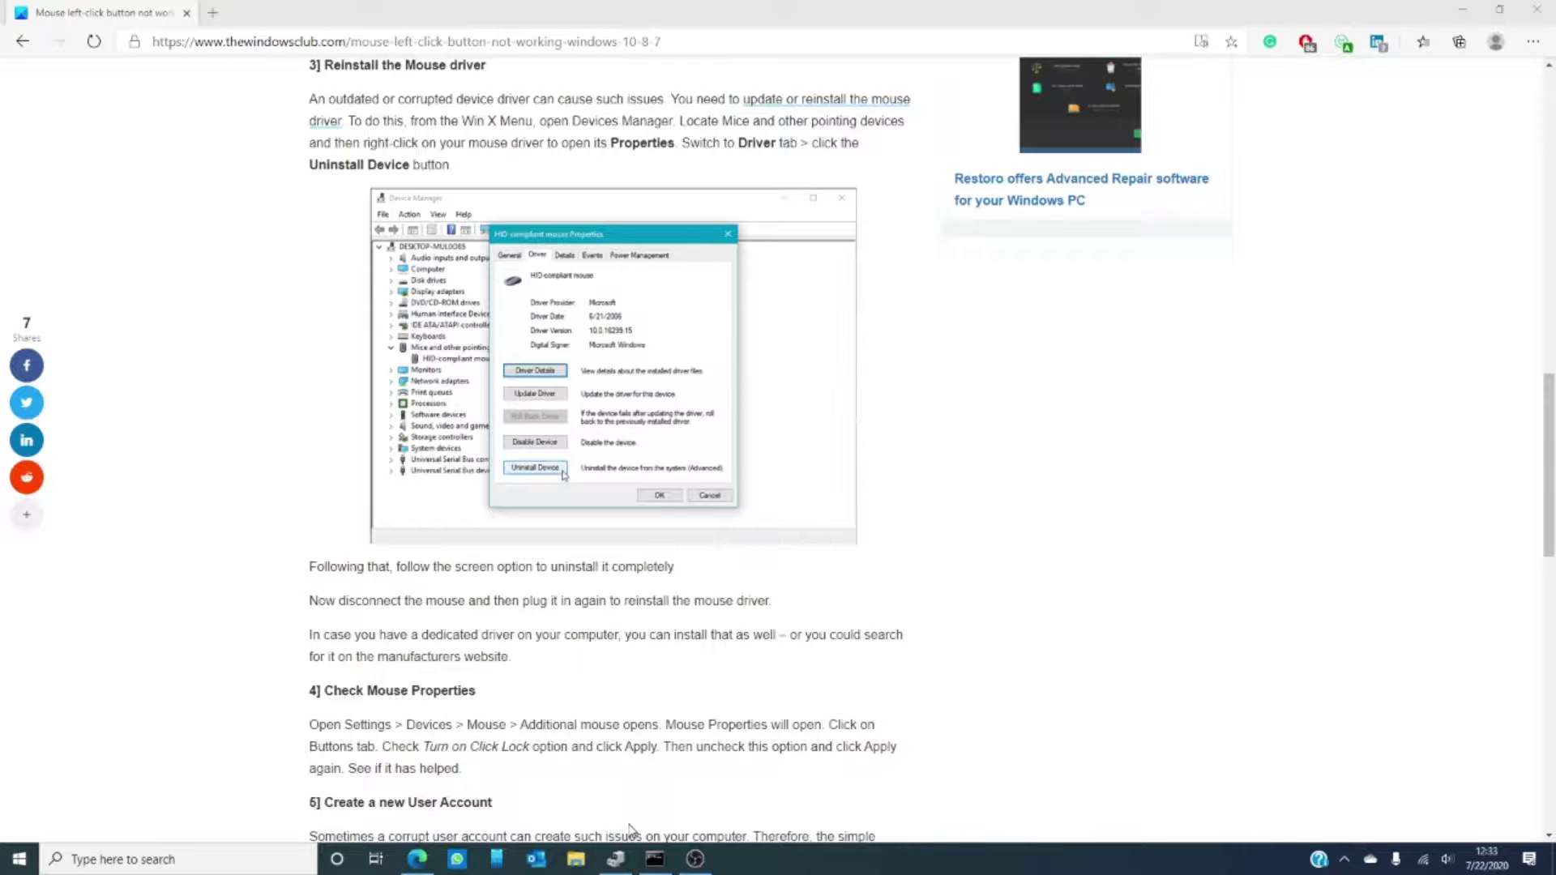
left_click(617, 861)
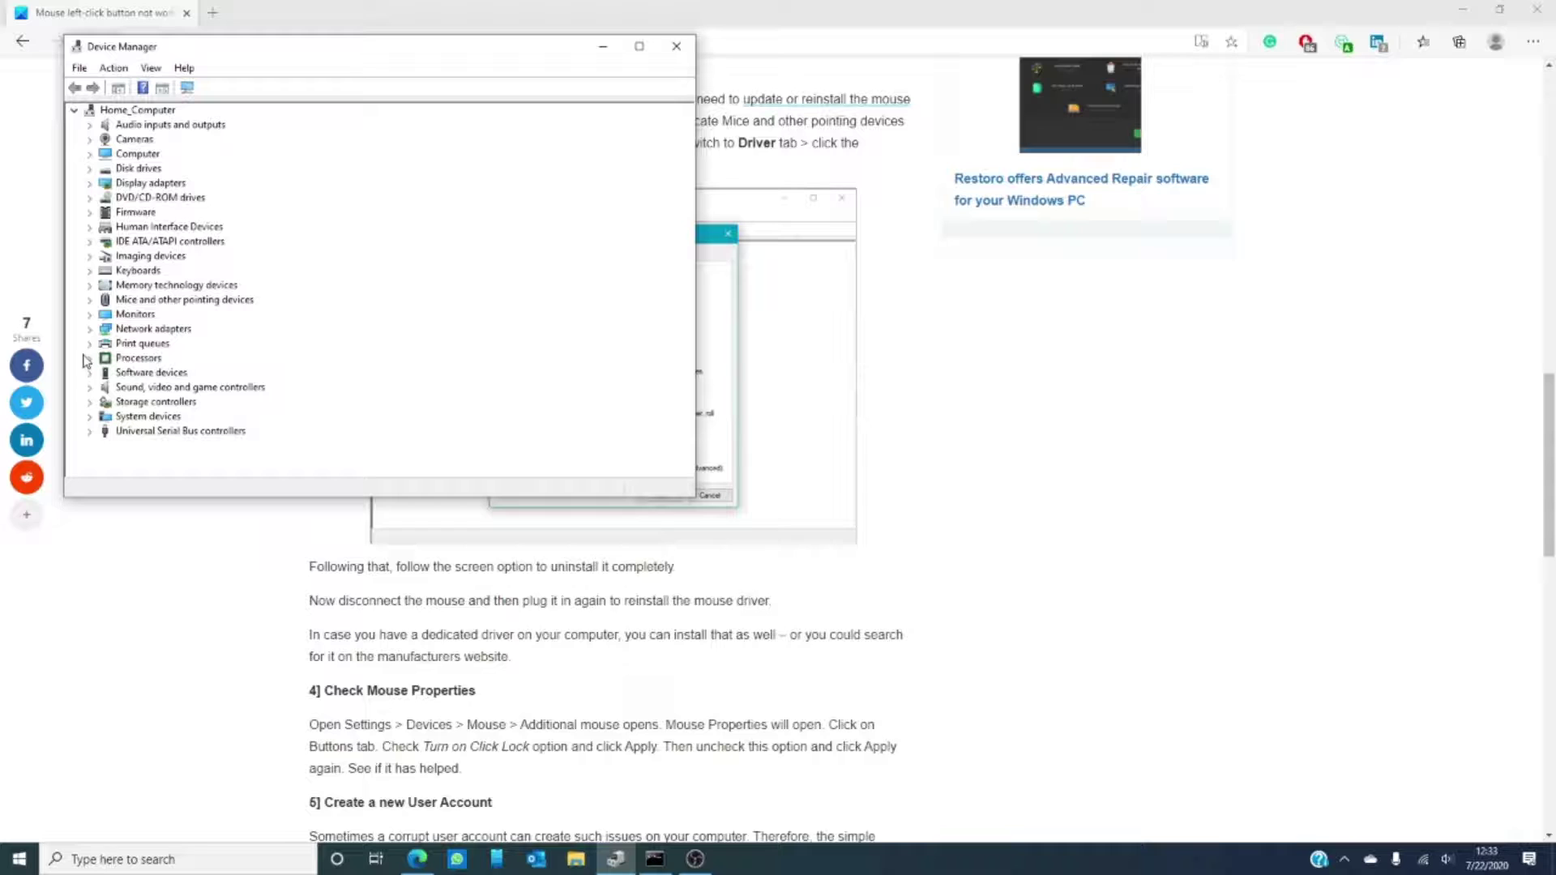
left_click(90, 302)
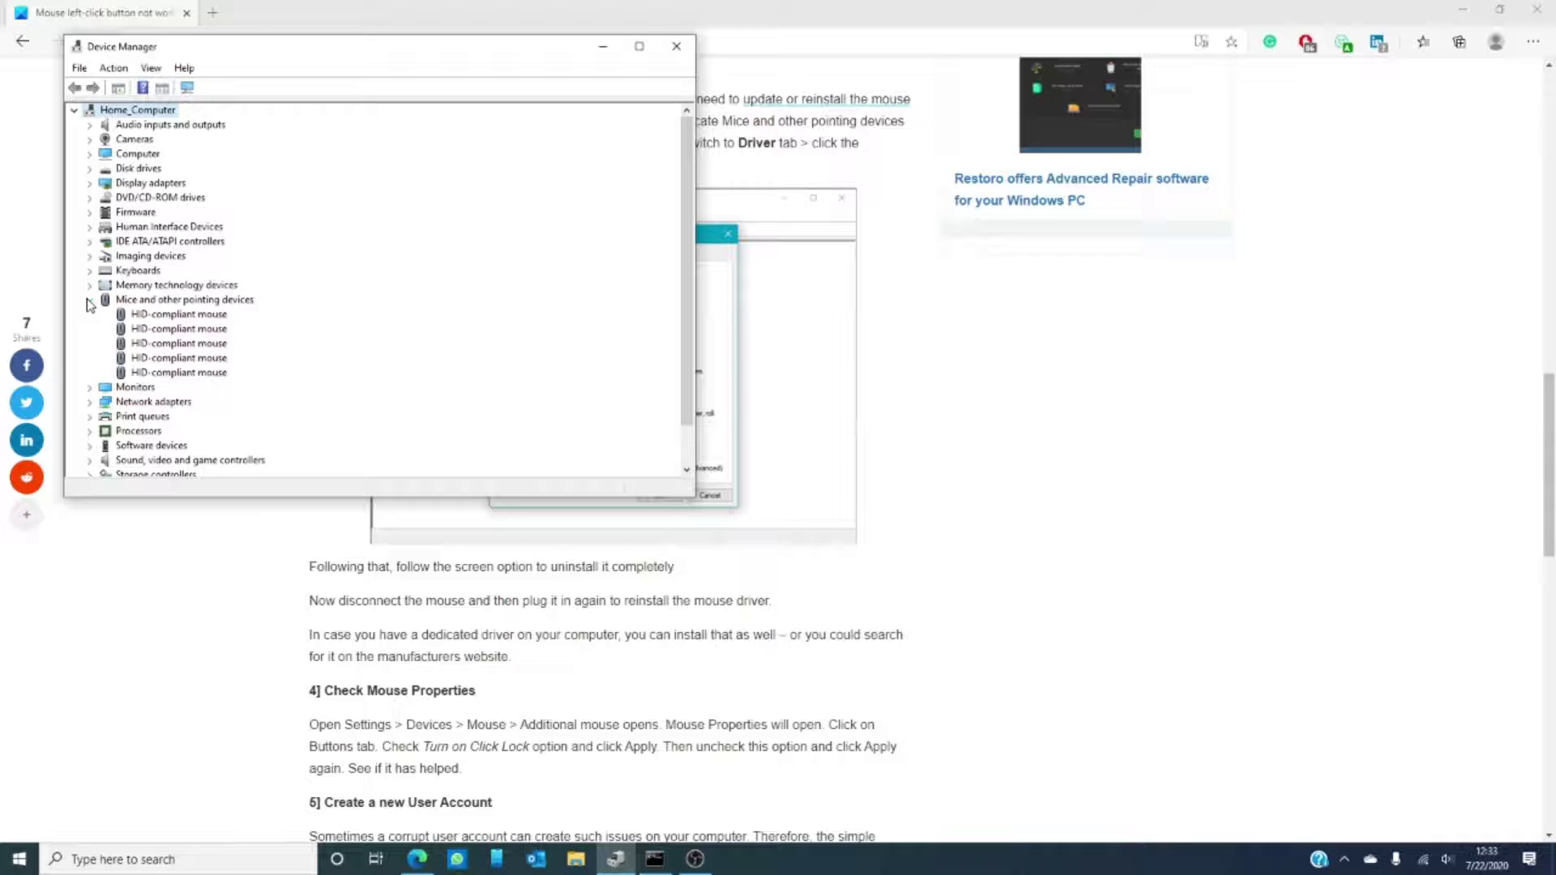
right_click(148, 316)
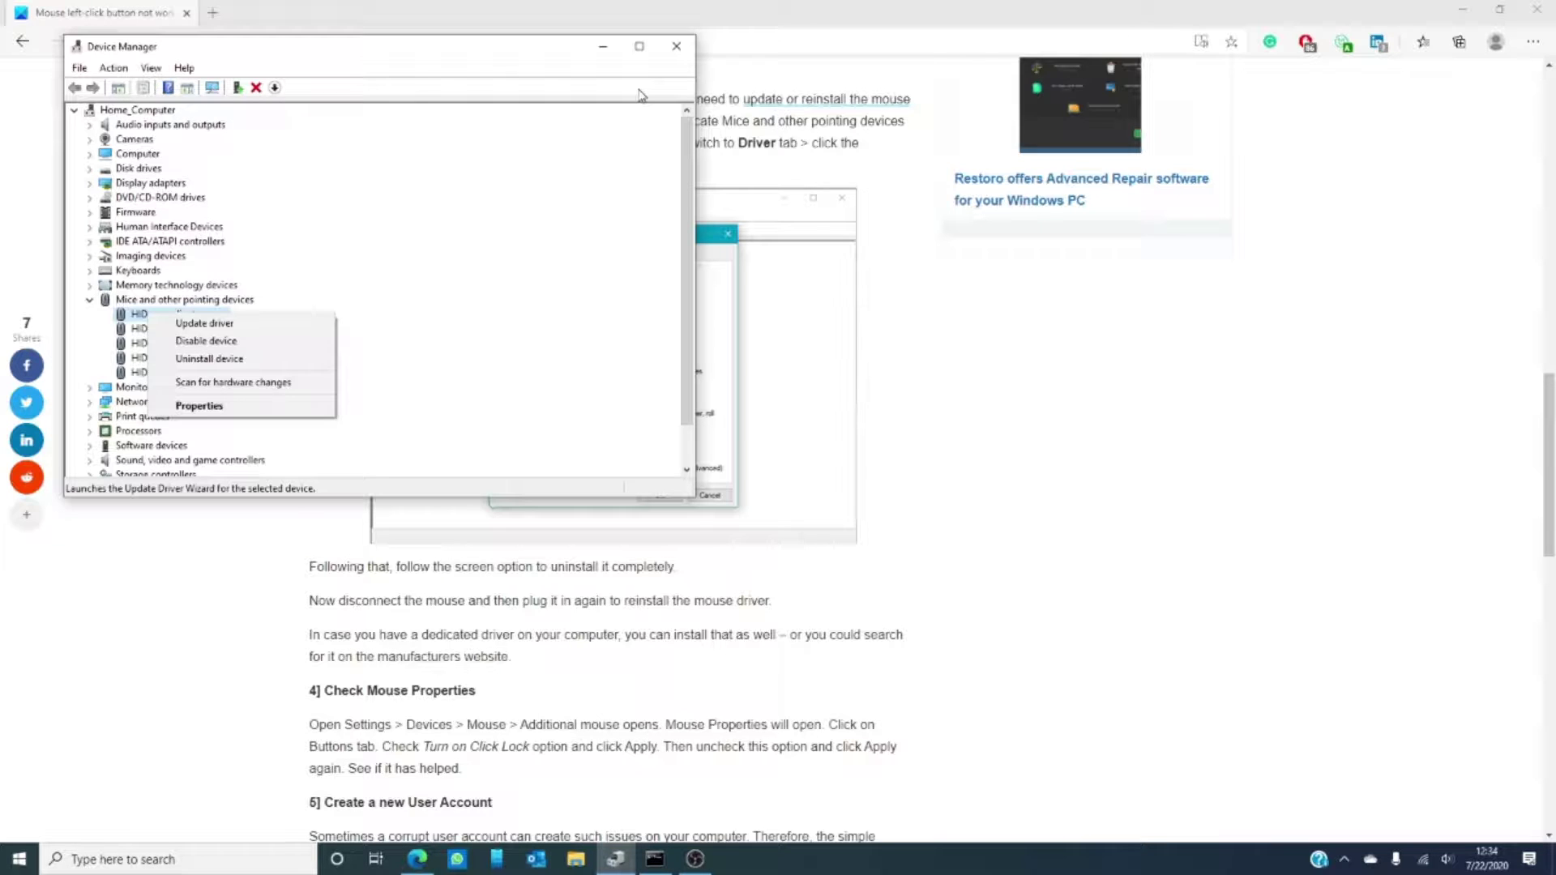
left_click(677, 47)
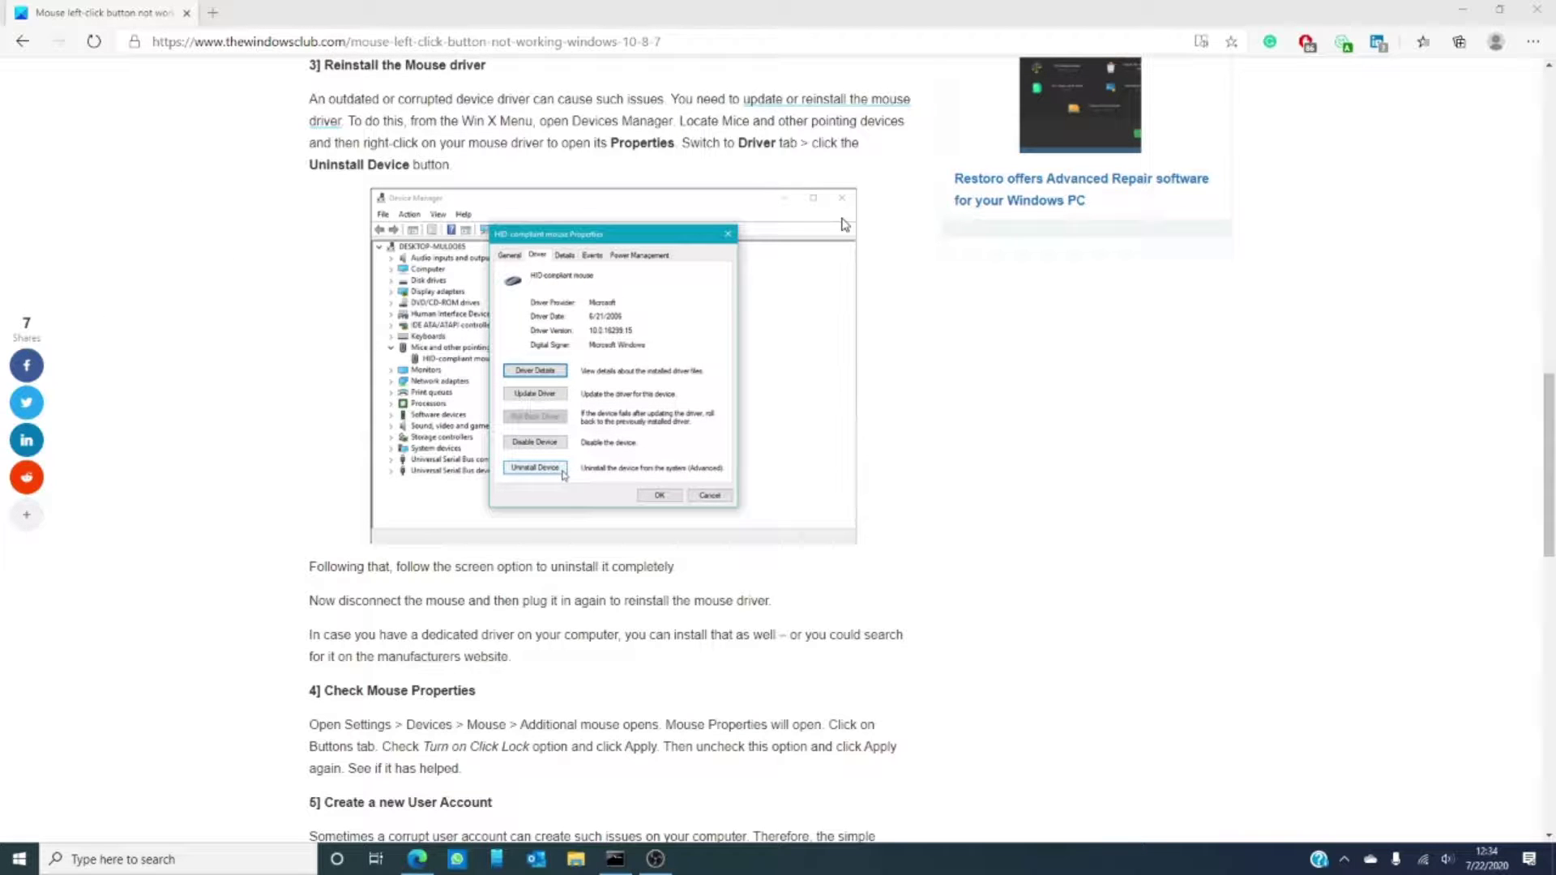
Step: Open an administrator Command Prompt and enter 'dism /online/ cleanup-image /restore health' without running it
left_click(617, 862)
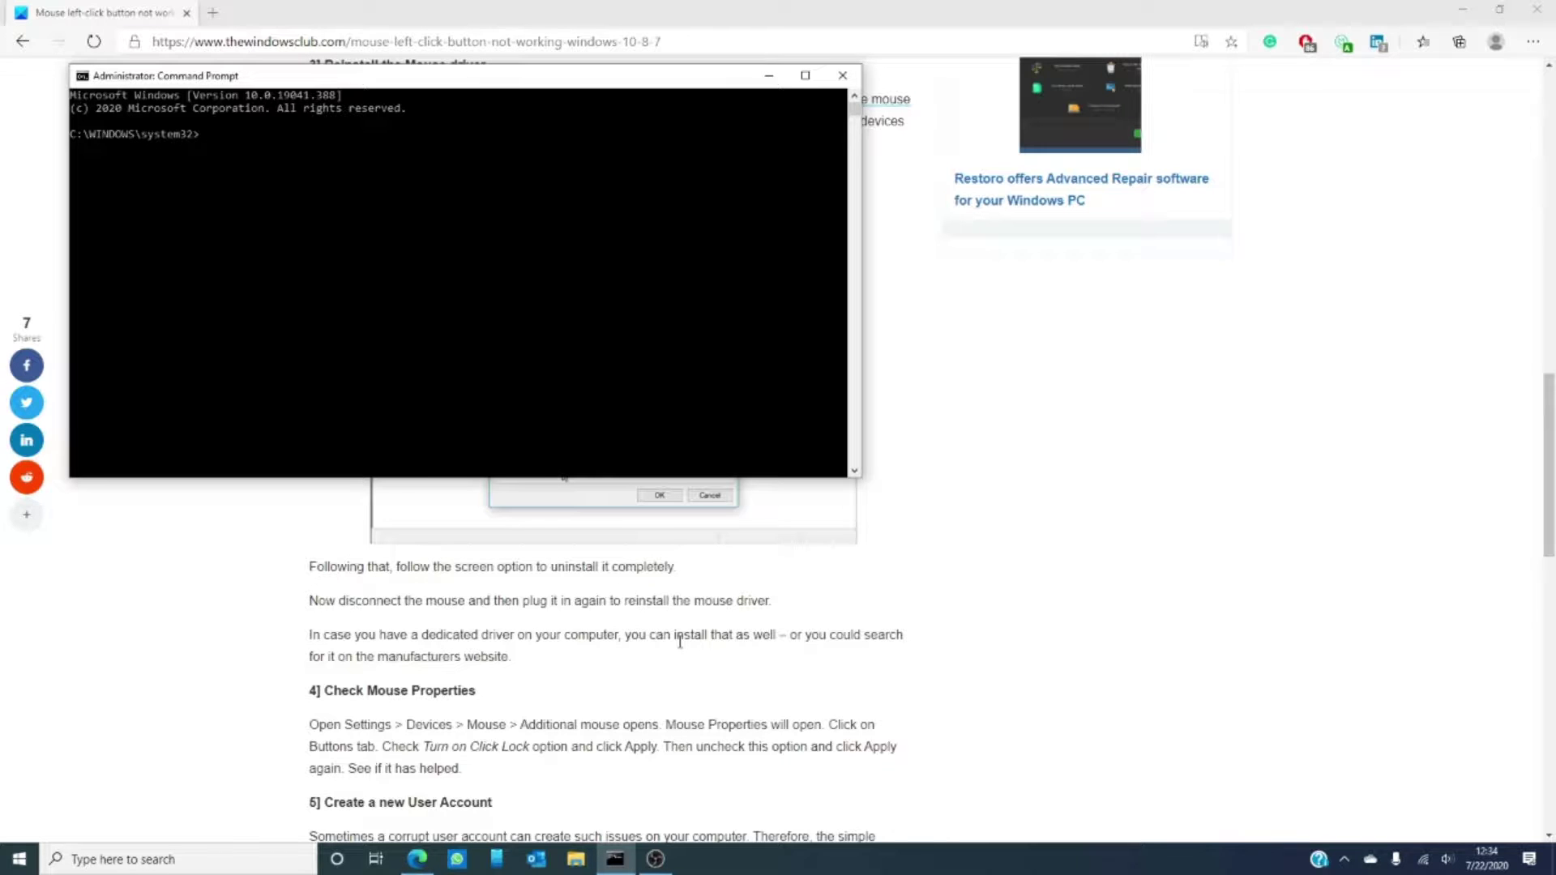
type("d")
type("ism /")
type("onl")
type("ine")
type("/ cl")
type("eanu")
type("p-ima")
type("ge")
type(" /rest")
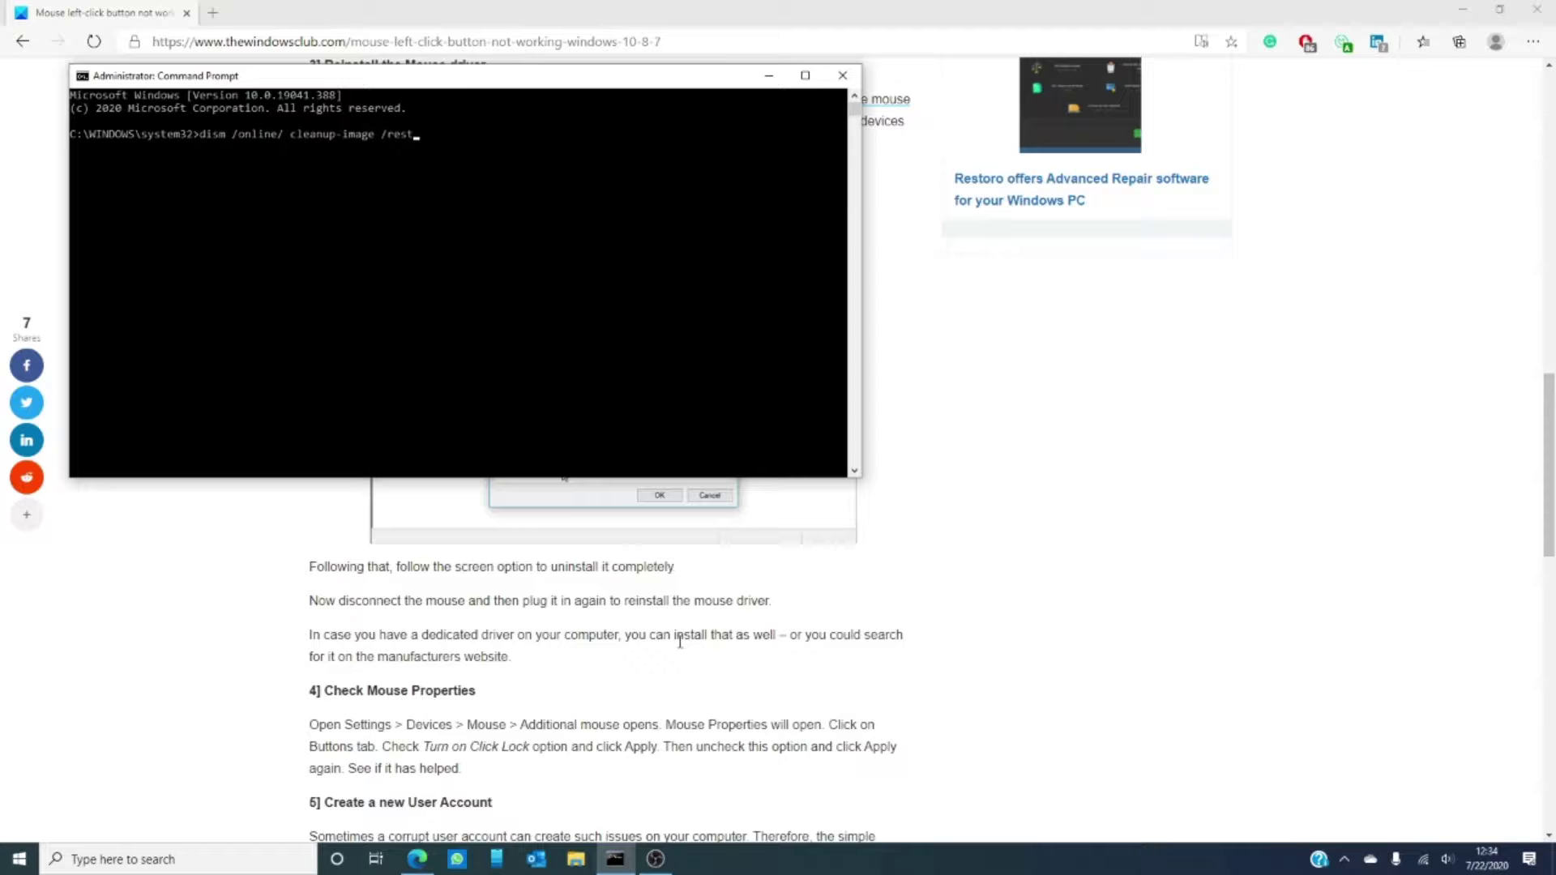
type("ore")
type(" heal")
type("th")
Step: Close the Command Prompt window, returning to the Edge article
left_click(843, 75)
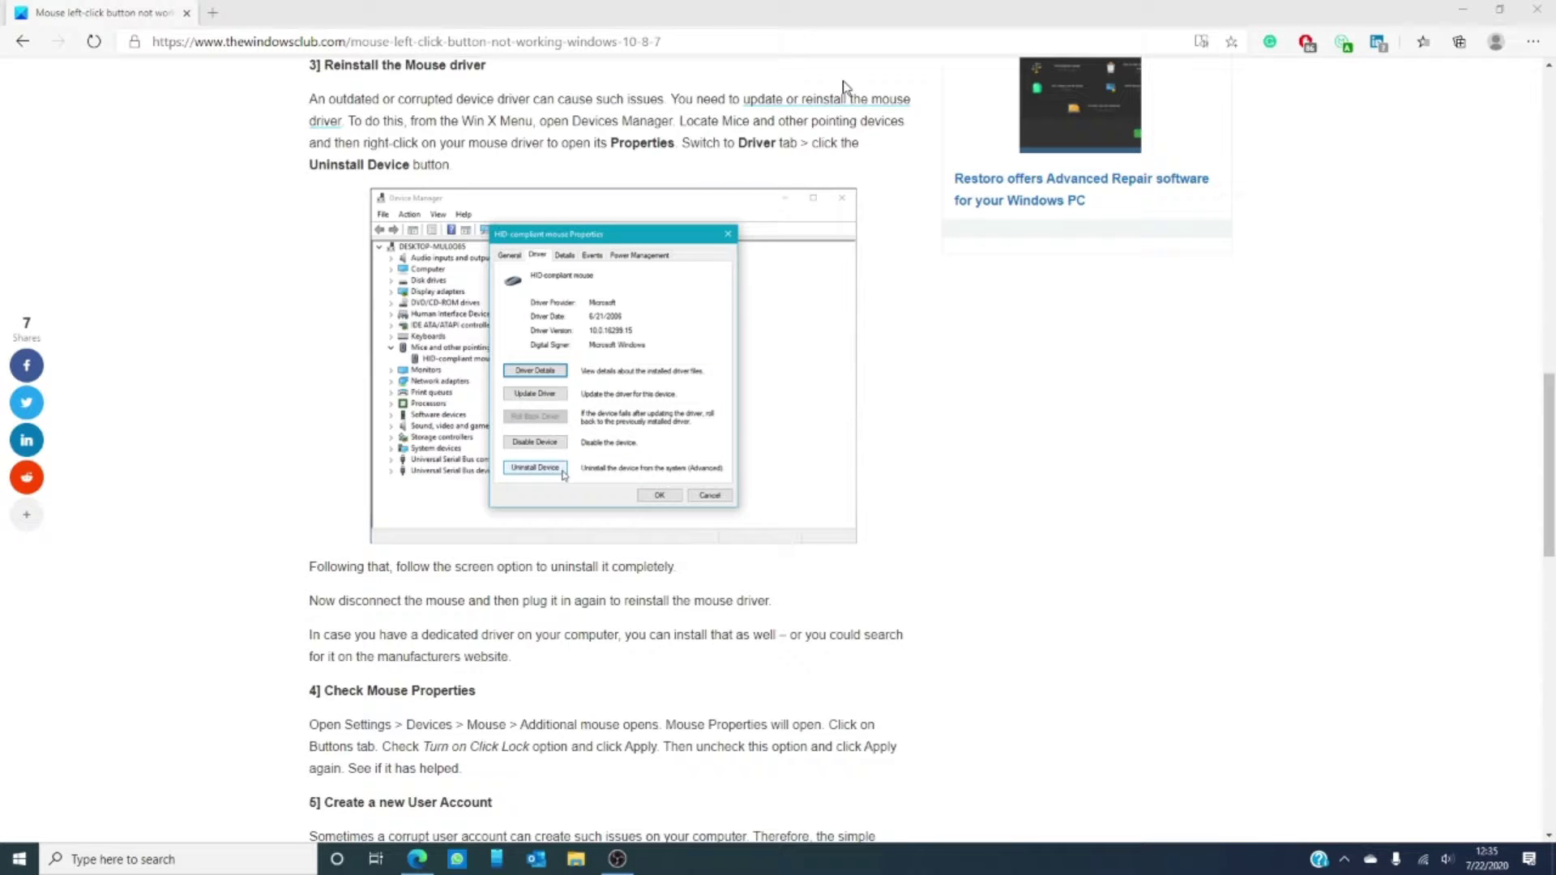